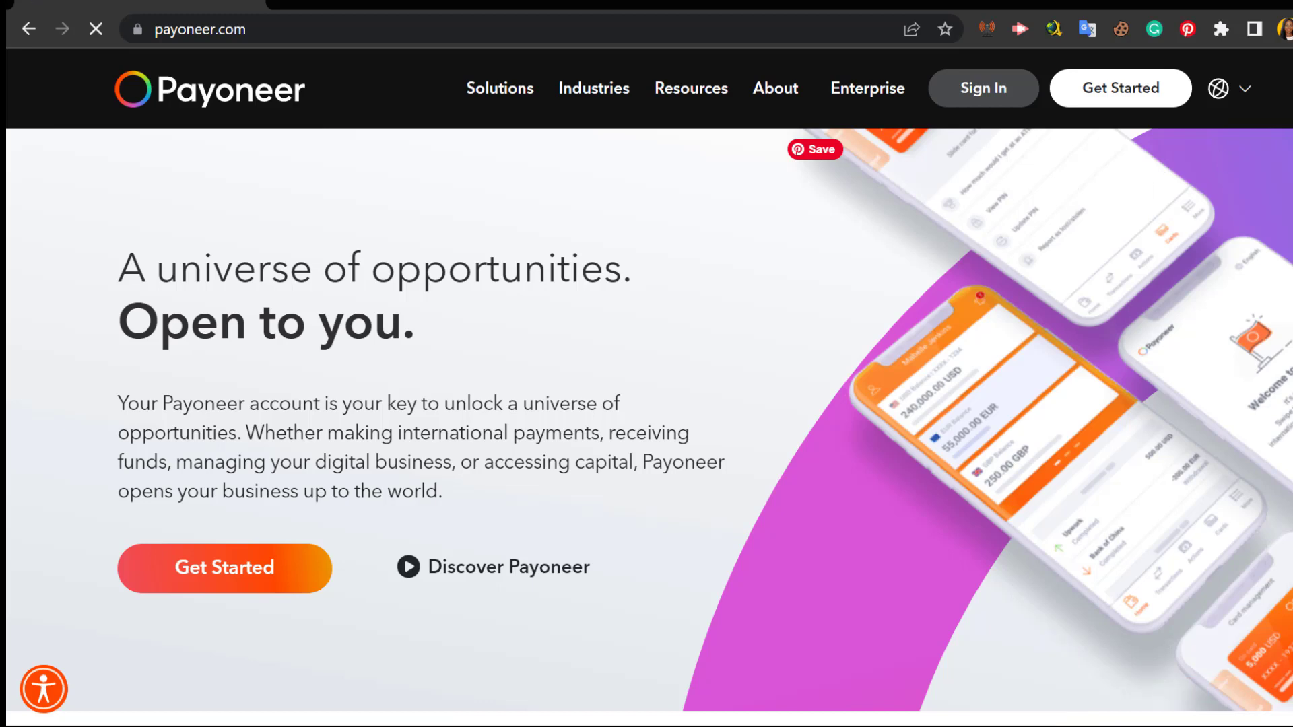
Step: Scroll up and down the Payoneer homepage to look over its content
scroll(647, 388, down, 2)
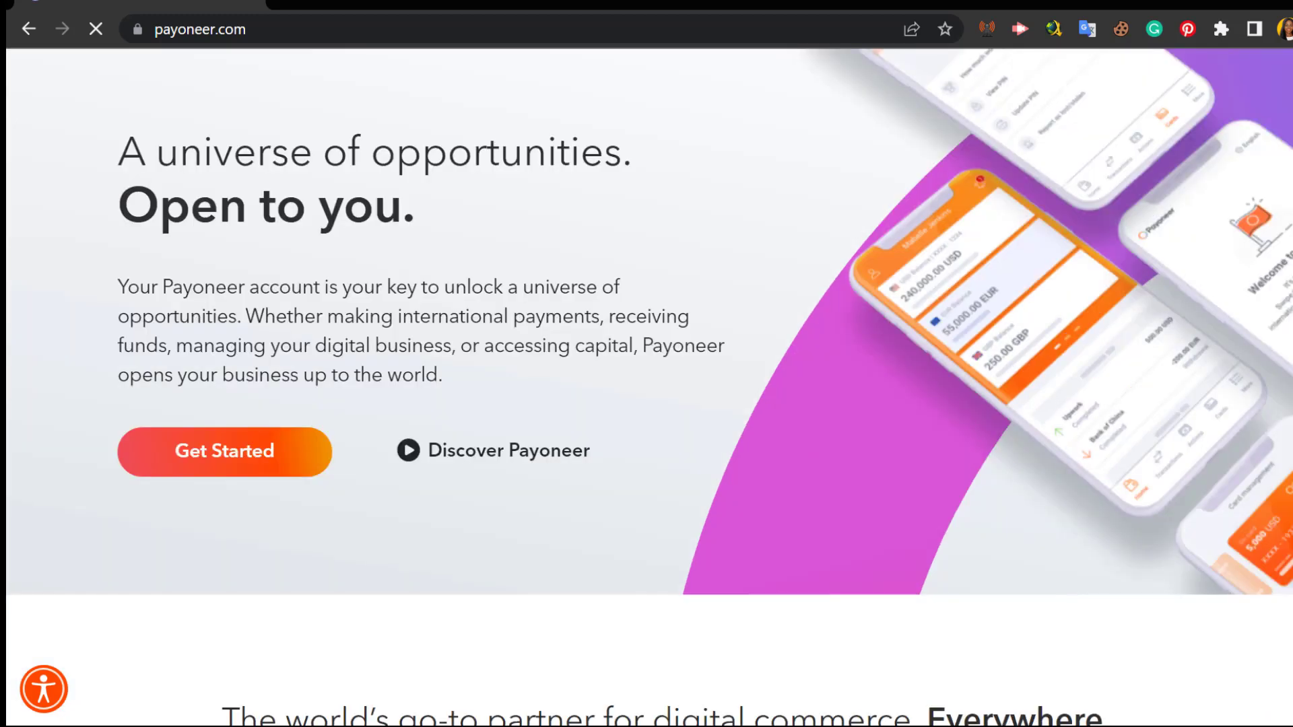
scroll(649, 388, up, 1)
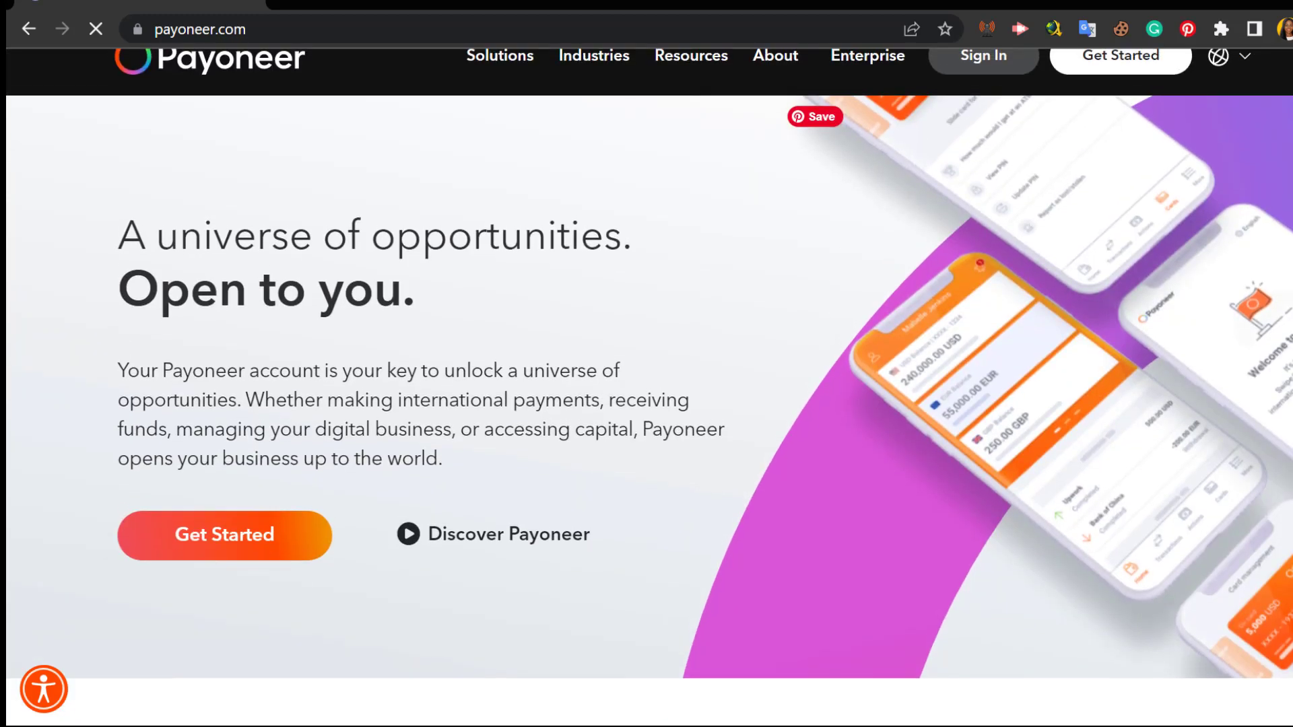
scroll(649, 380, up, 1)
scroll(649, 380, down, 10)
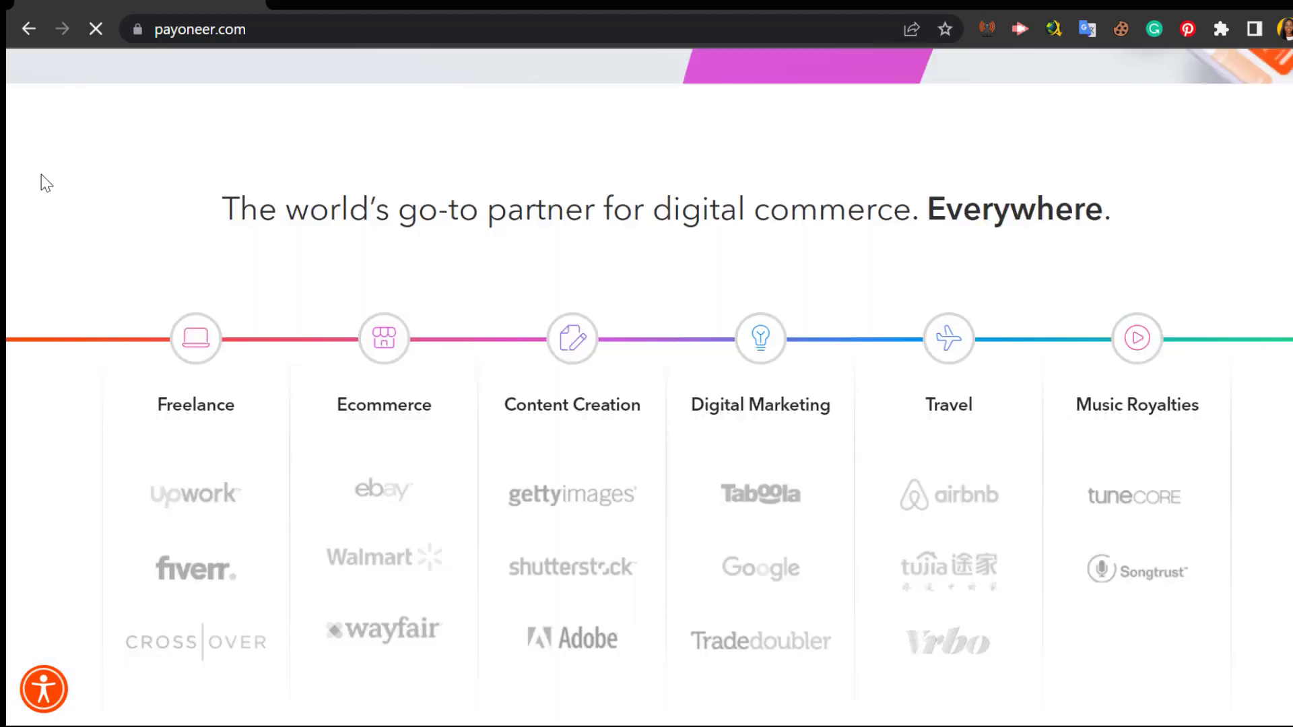
scroll(216, 202, down, 10)
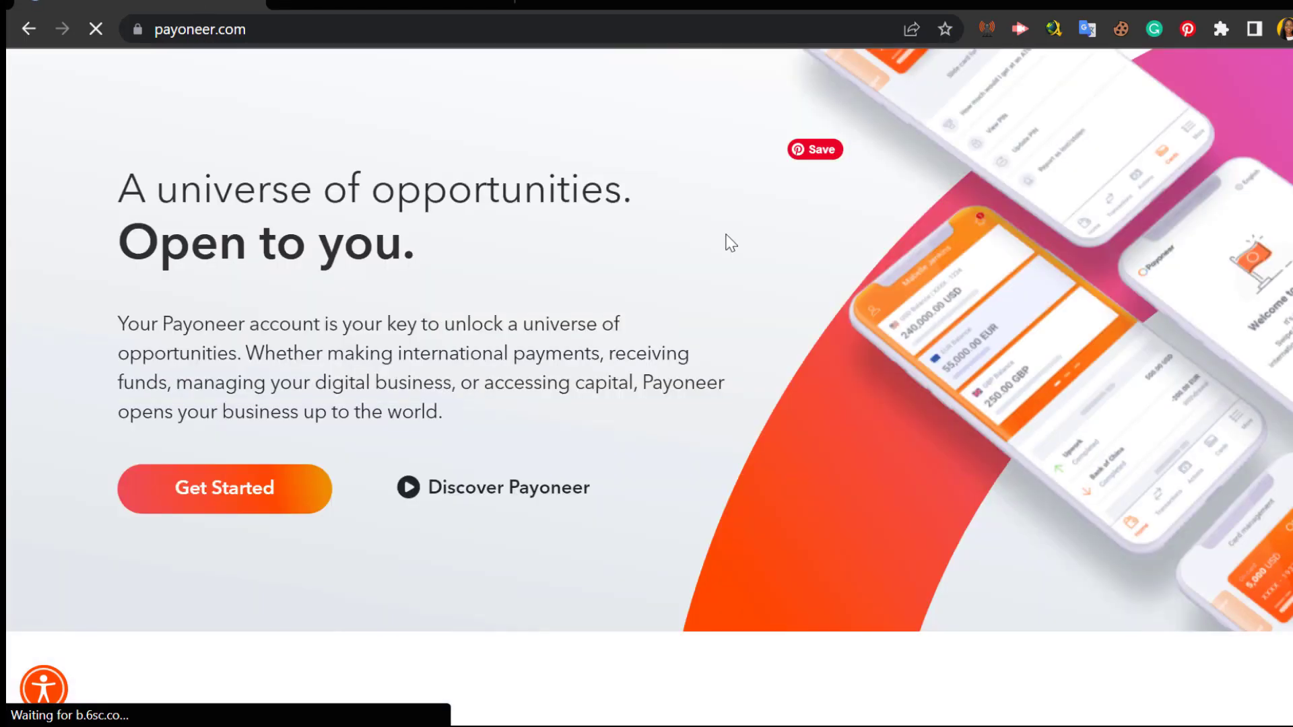
scroll(740, 287, up, 1)
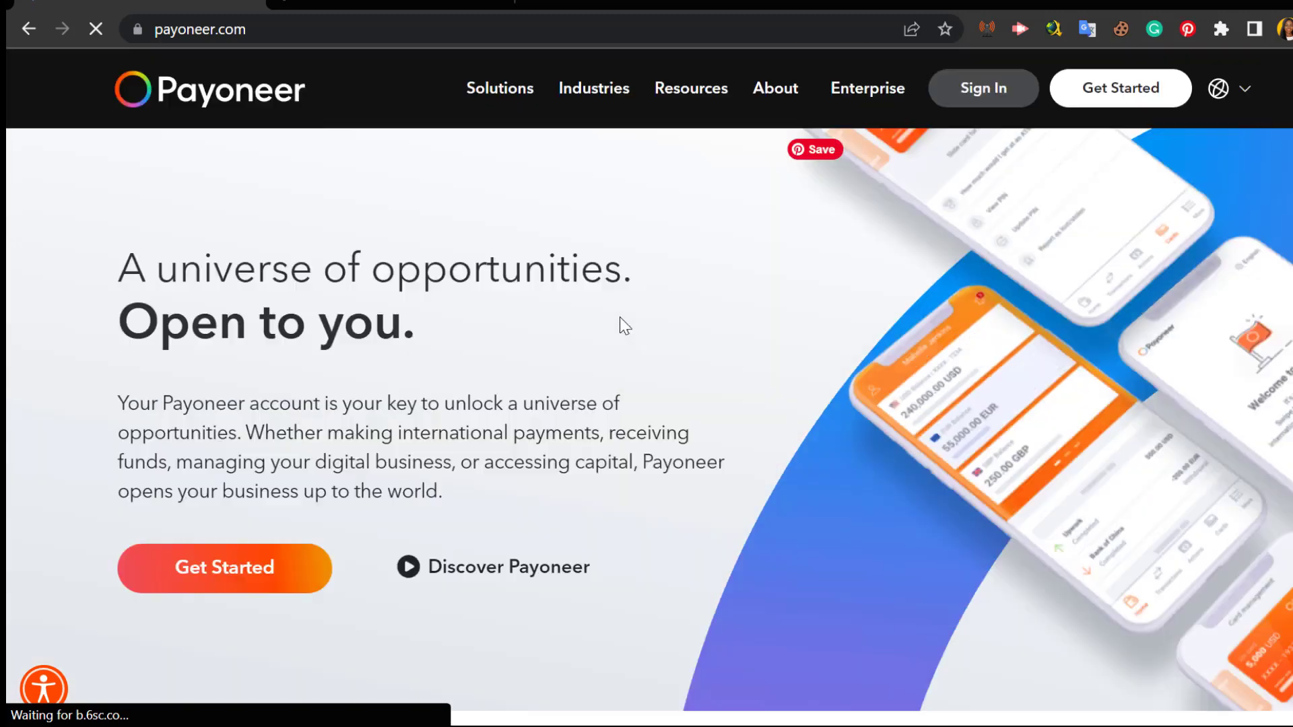
scroll(620, 317, down, 1)
scroll(620, 317, up, 1)
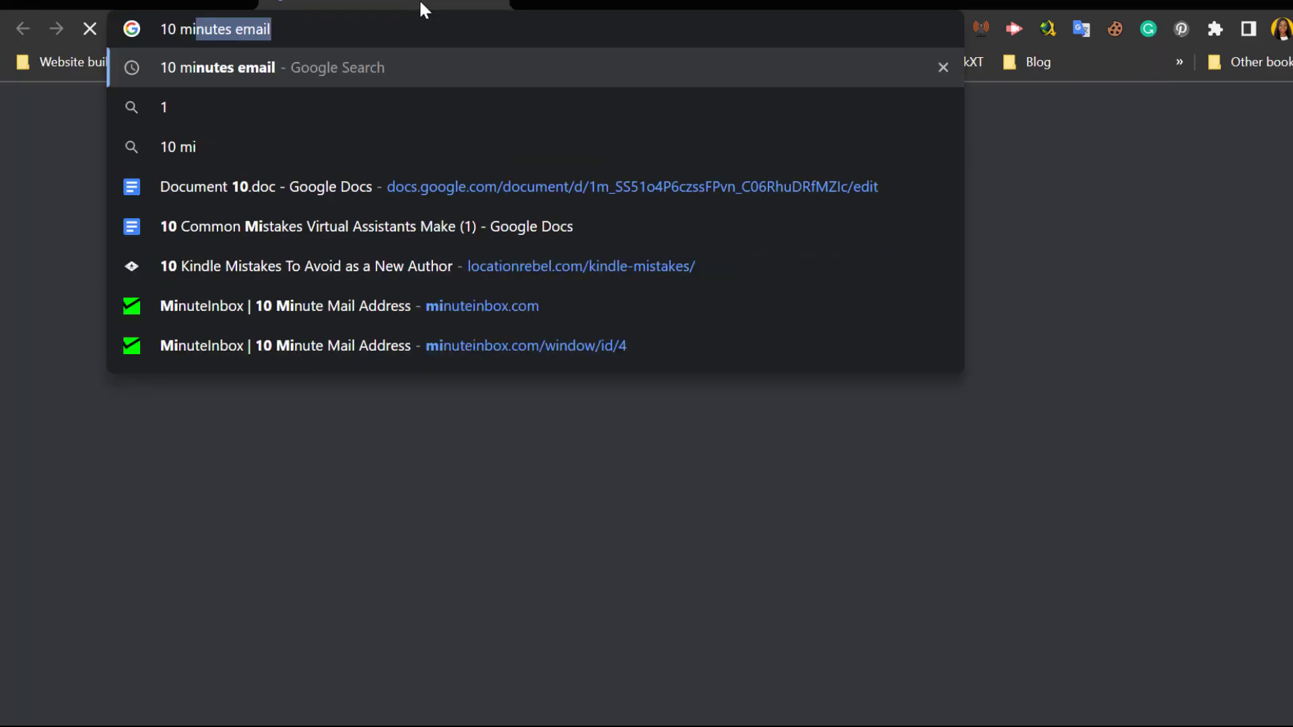
Step: Get a MinuteInbox temporary address, copy it, and return to the Payoneer account-type page
key(Return)
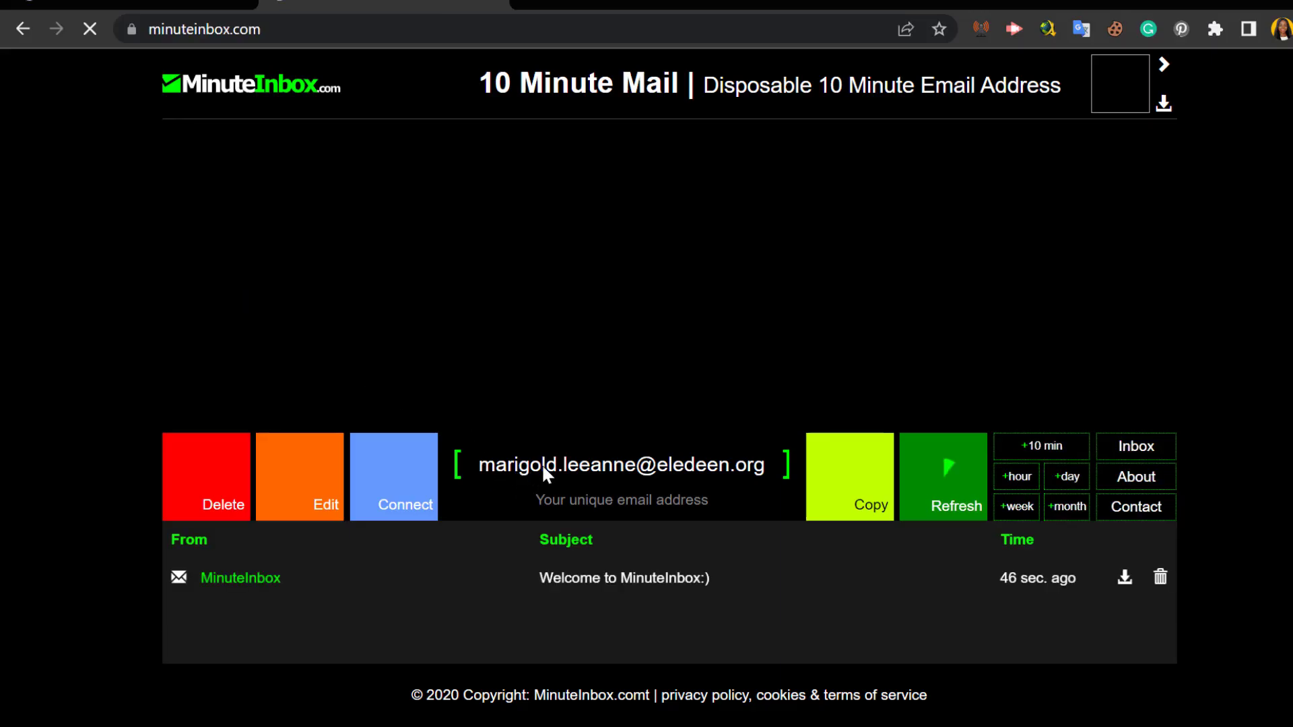
click(878, 509)
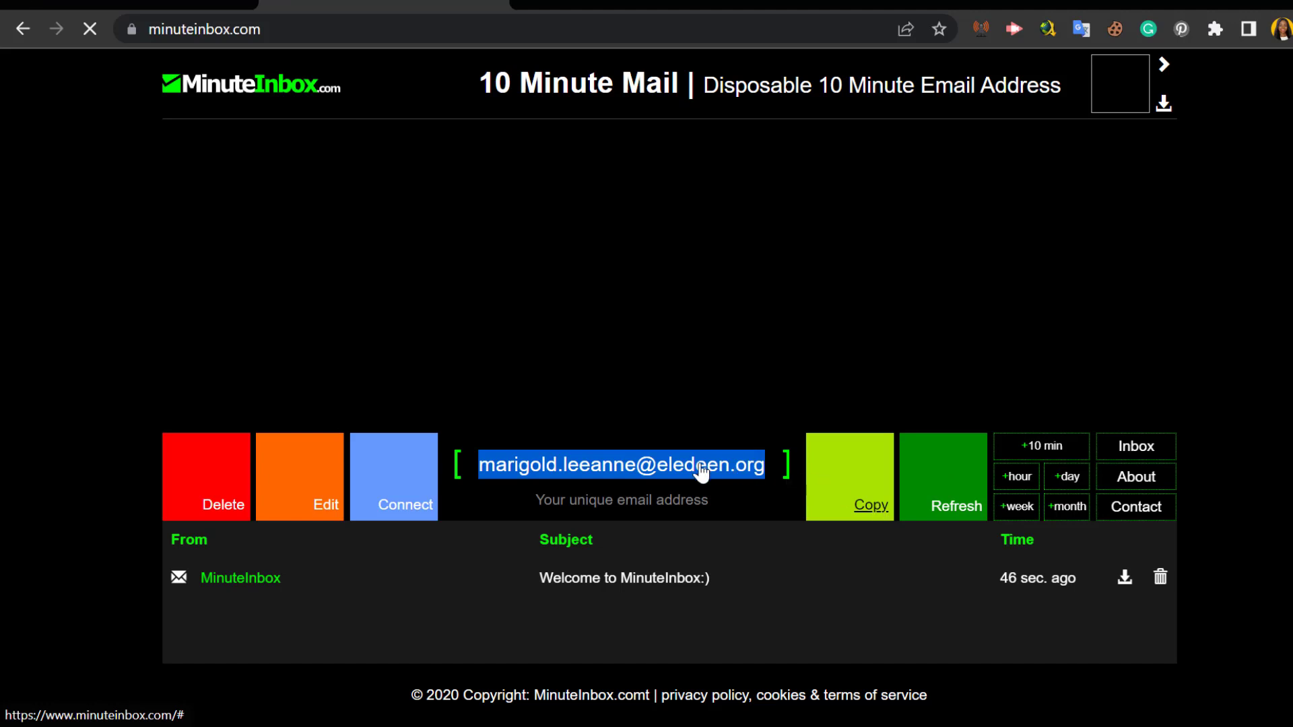
key(ctrl+shift+Tab)
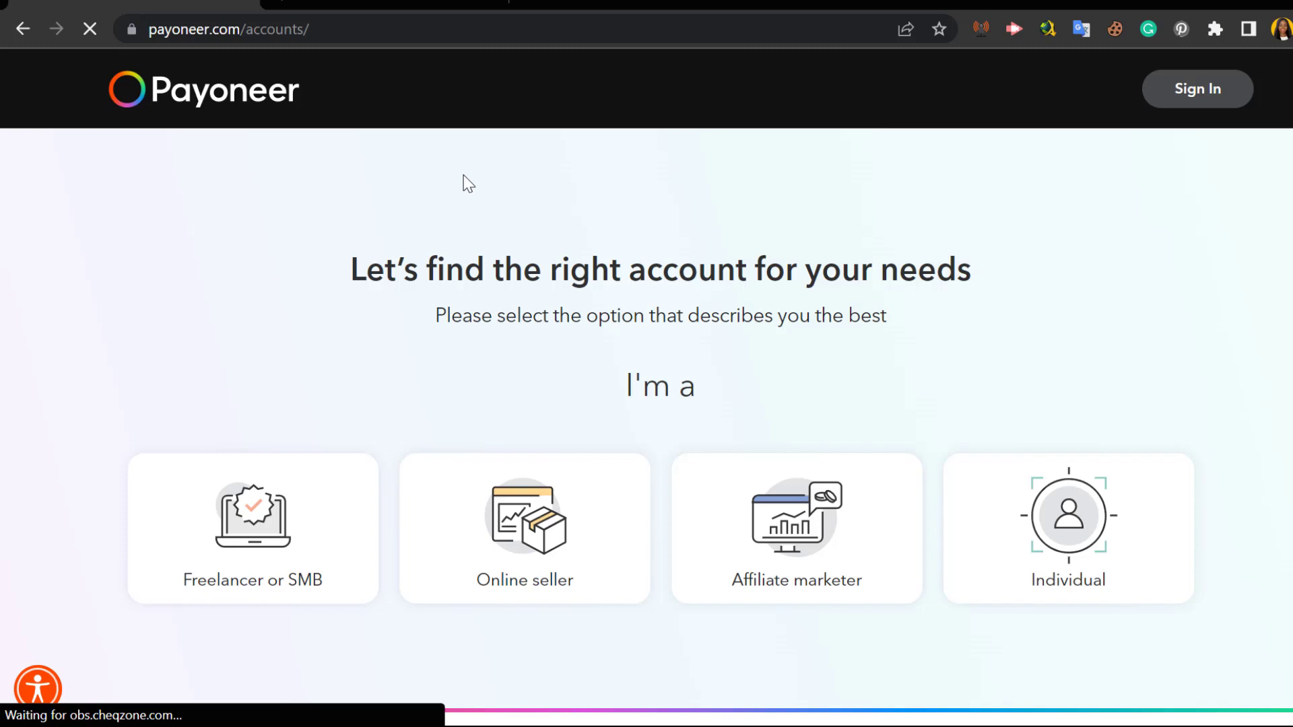
Step: Pick Freelancer or SMB as the account type, with payment from international clients as the goal
click(294, 583)
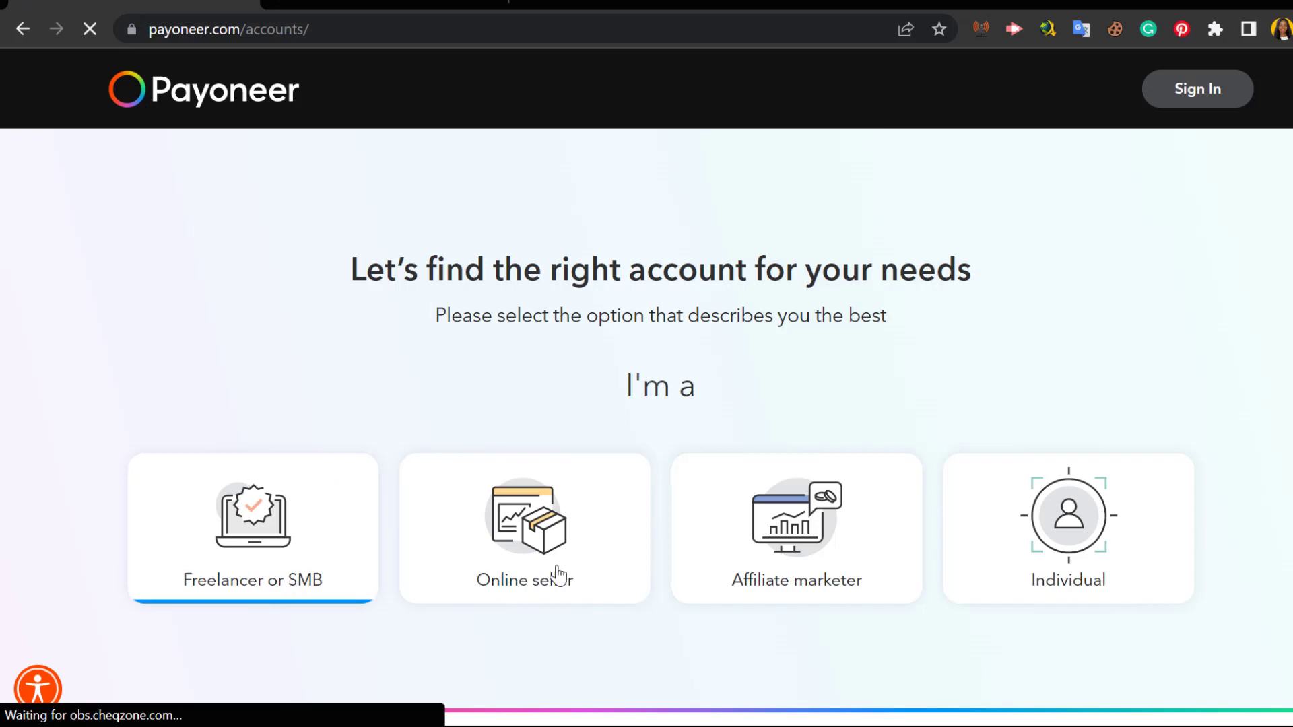
click(858, 552)
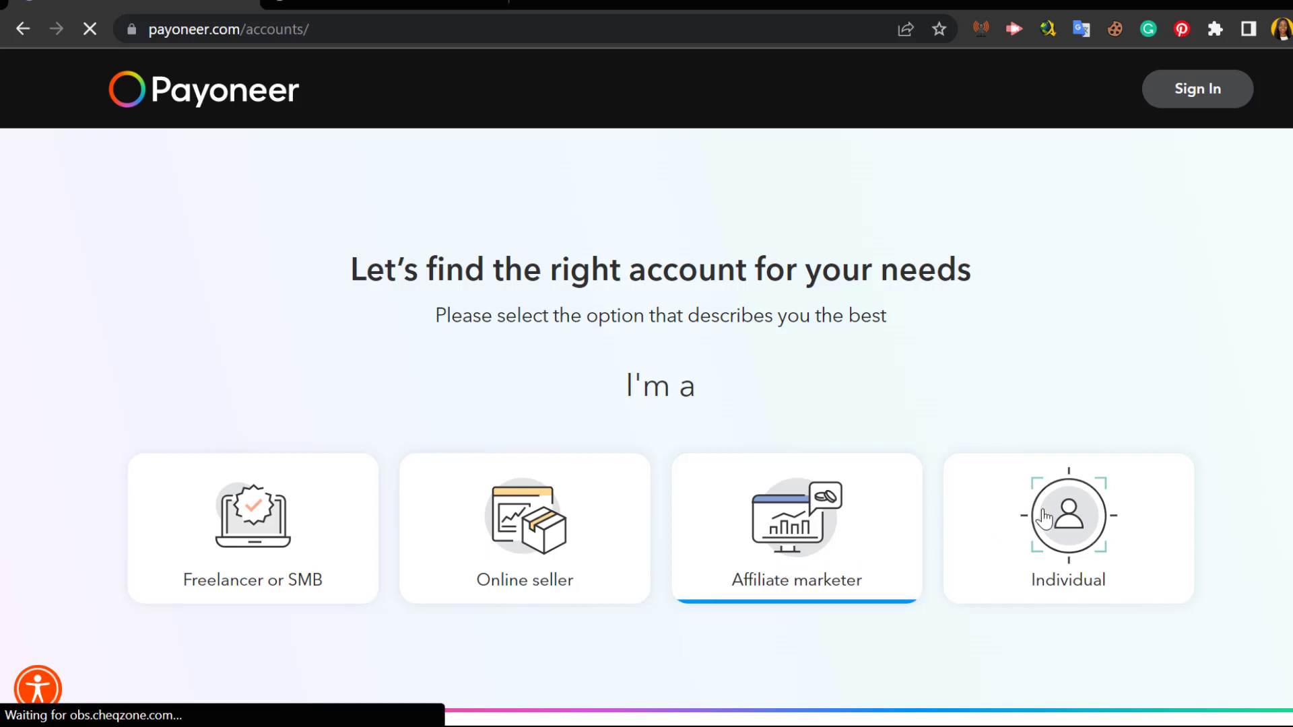
click(1115, 519)
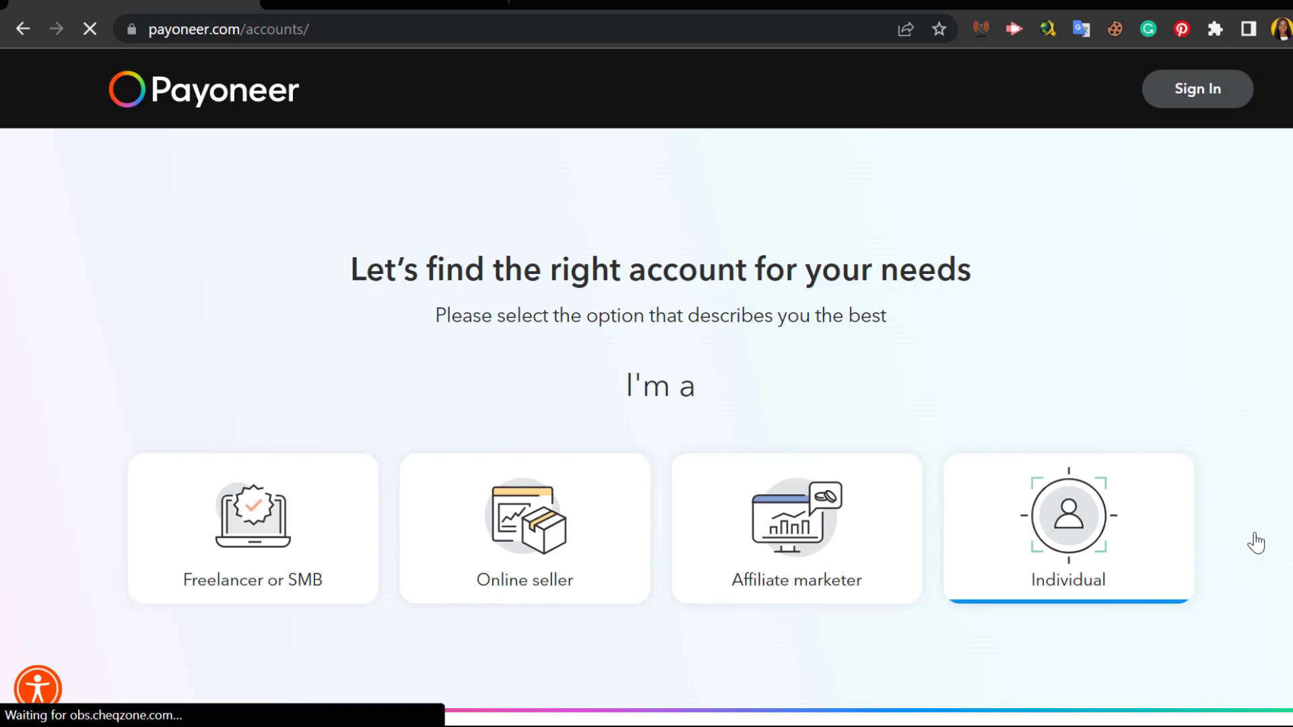
scroll(248, 526, down, 4)
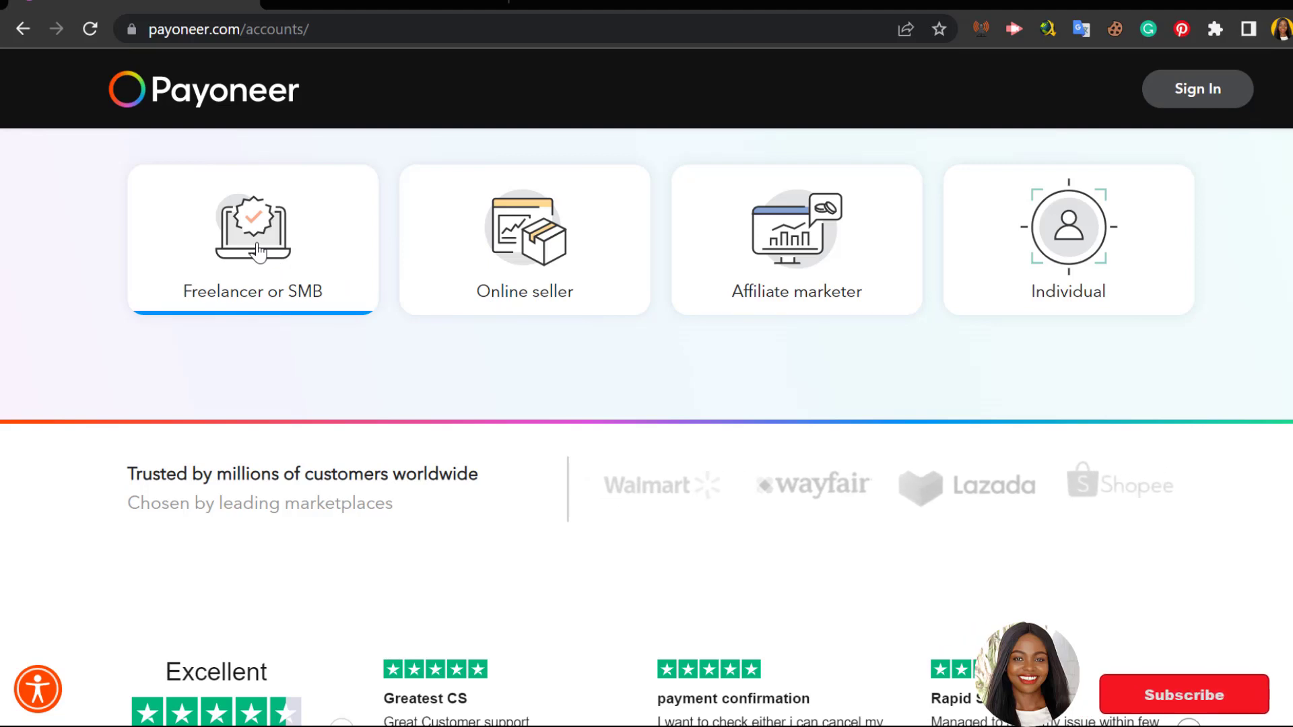
click(337, 283)
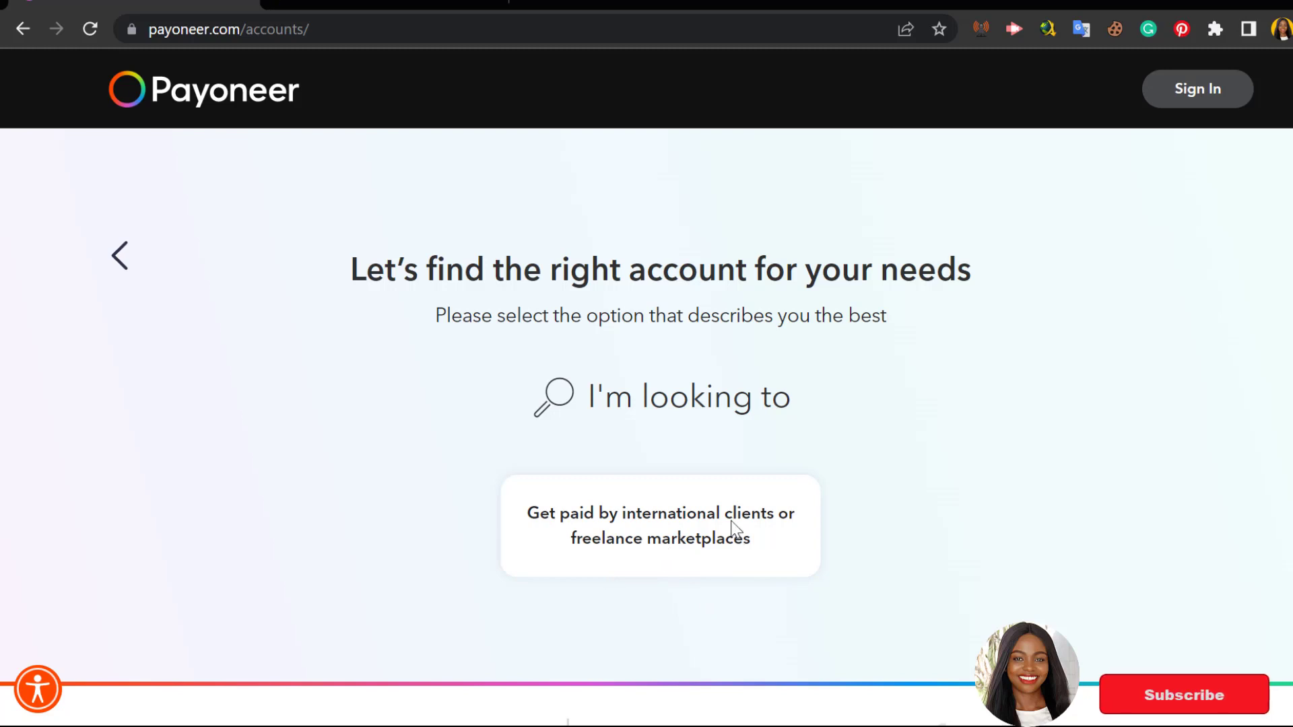
click(695, 517)
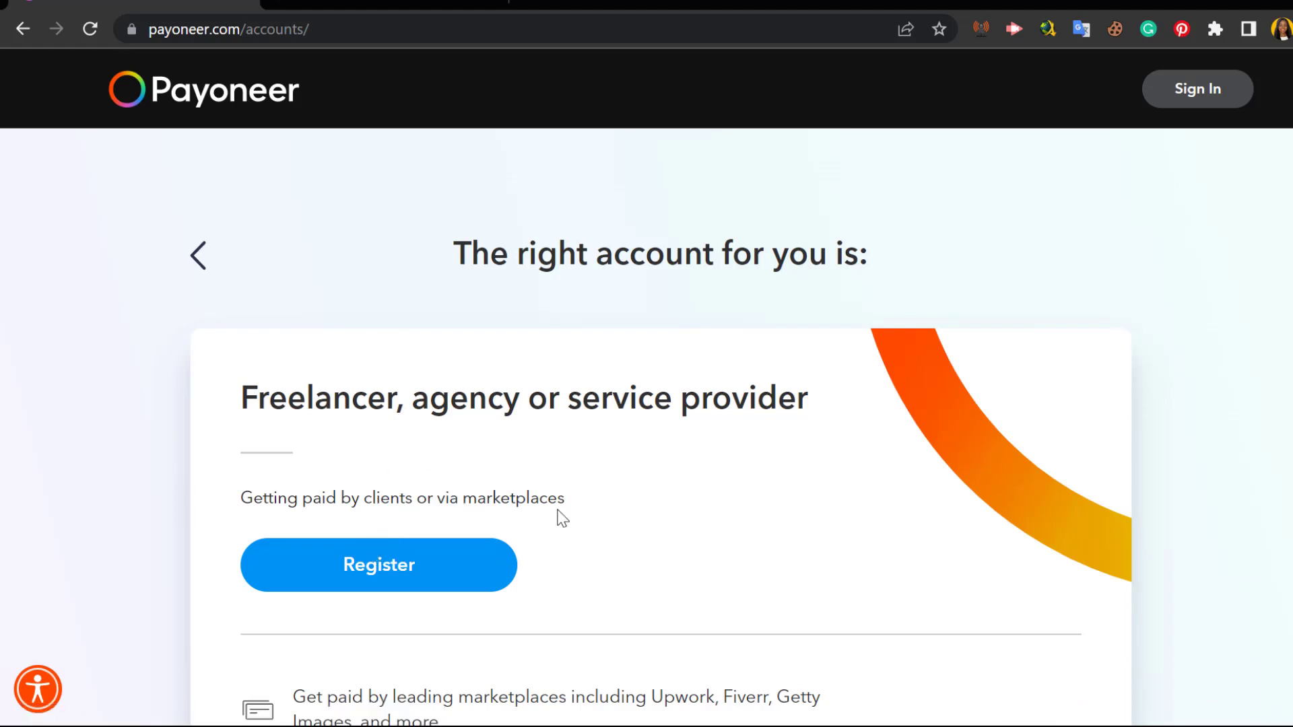
Step: Review the Freelancer, agency or service provider account benefits and begin registration
scroll(560, 517, down, 3)
scroll(562, 518, down, 1)
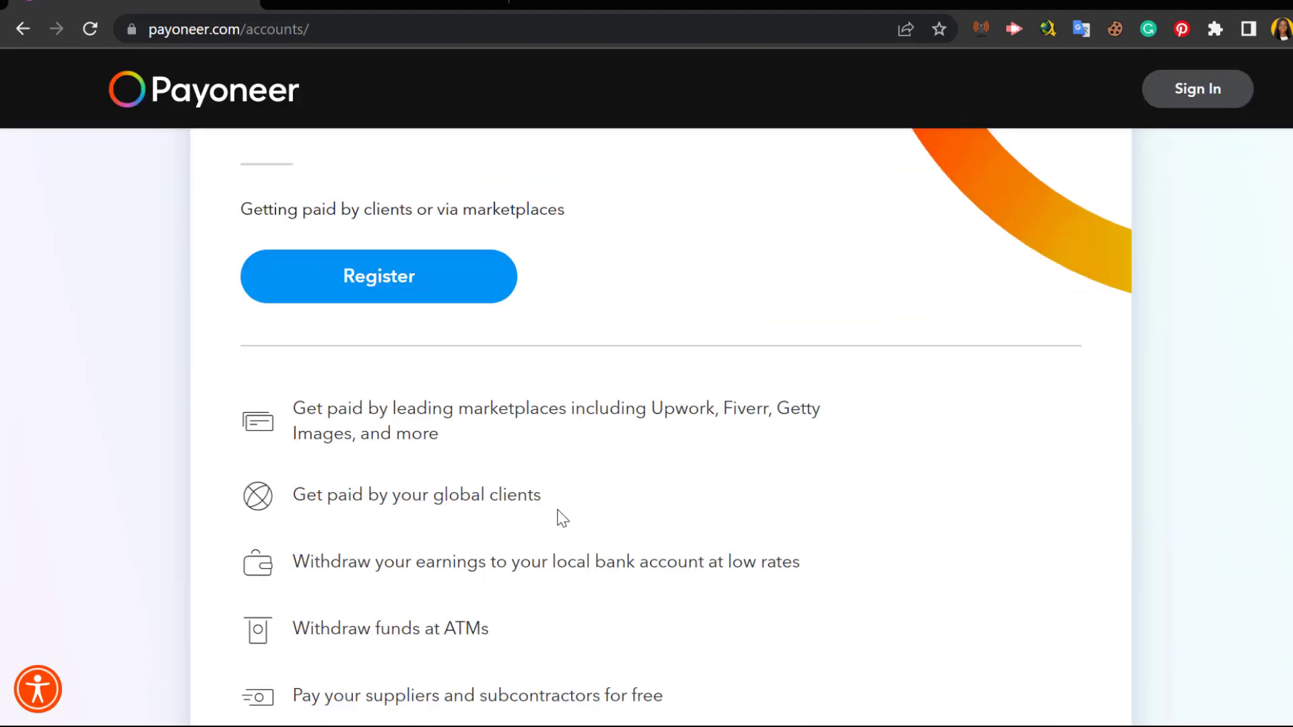
scroll(557, 515, down, 1)
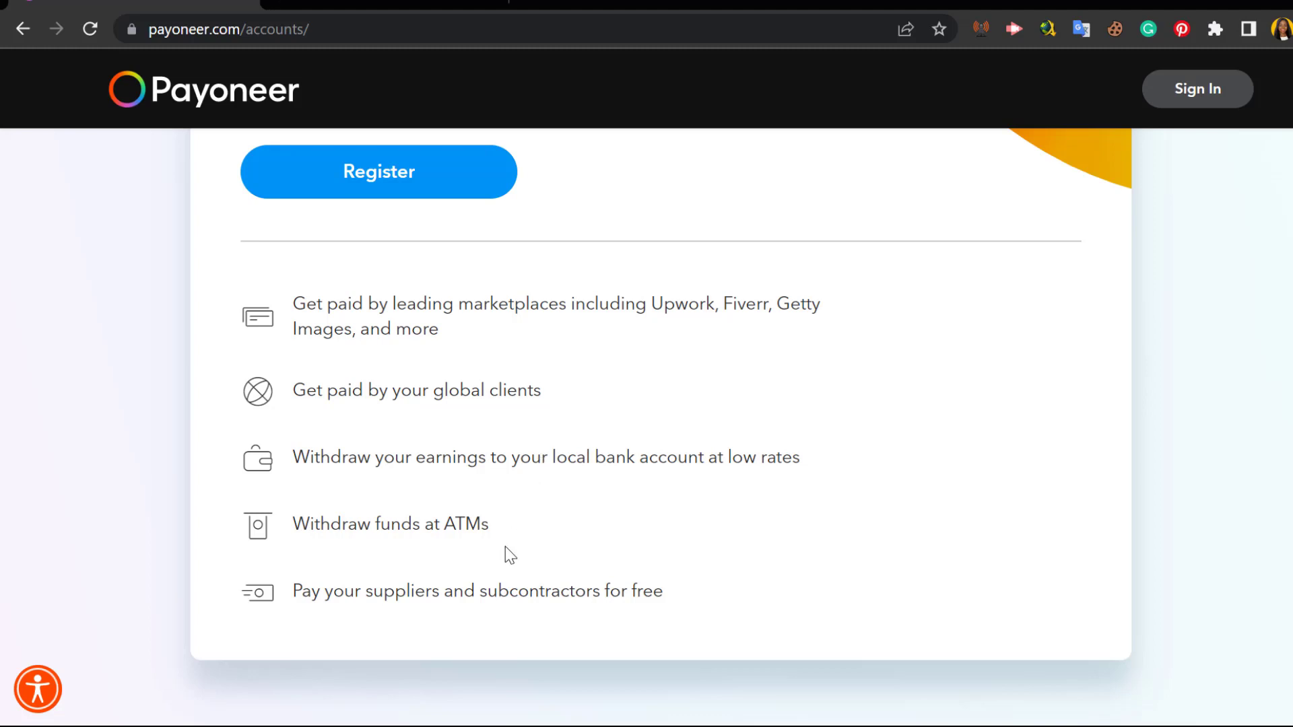
scroll(504, 547, up, 3)
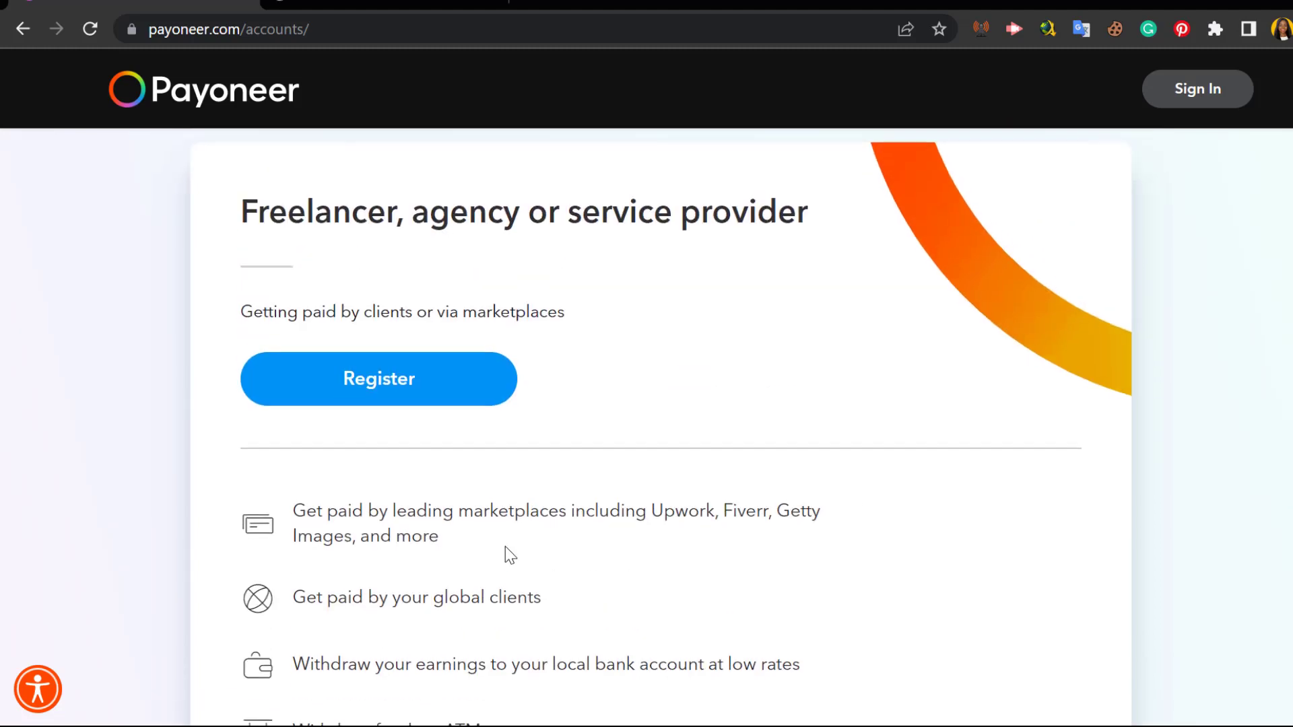
scroll(505, 547, down, 5)
scroll(505, 546, up, 5)
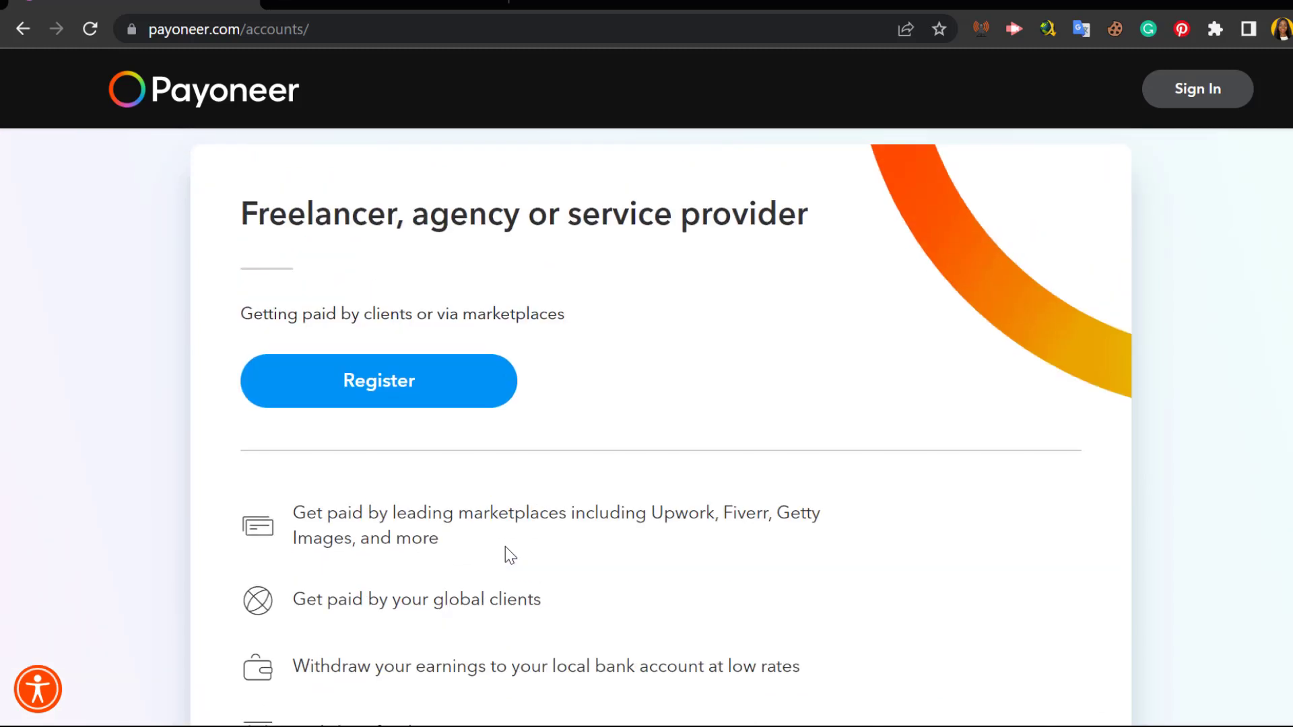
scroll(505, 547, up, 2)
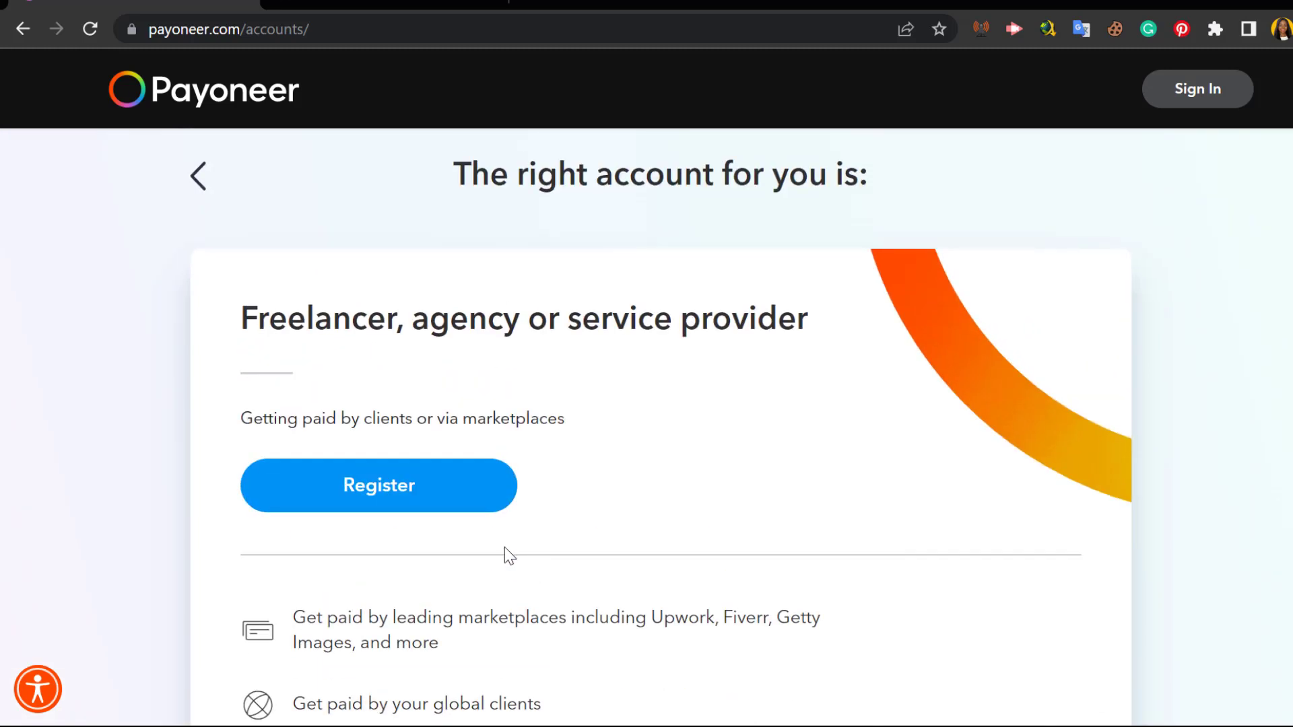
scroll(503, 547, up, 1)
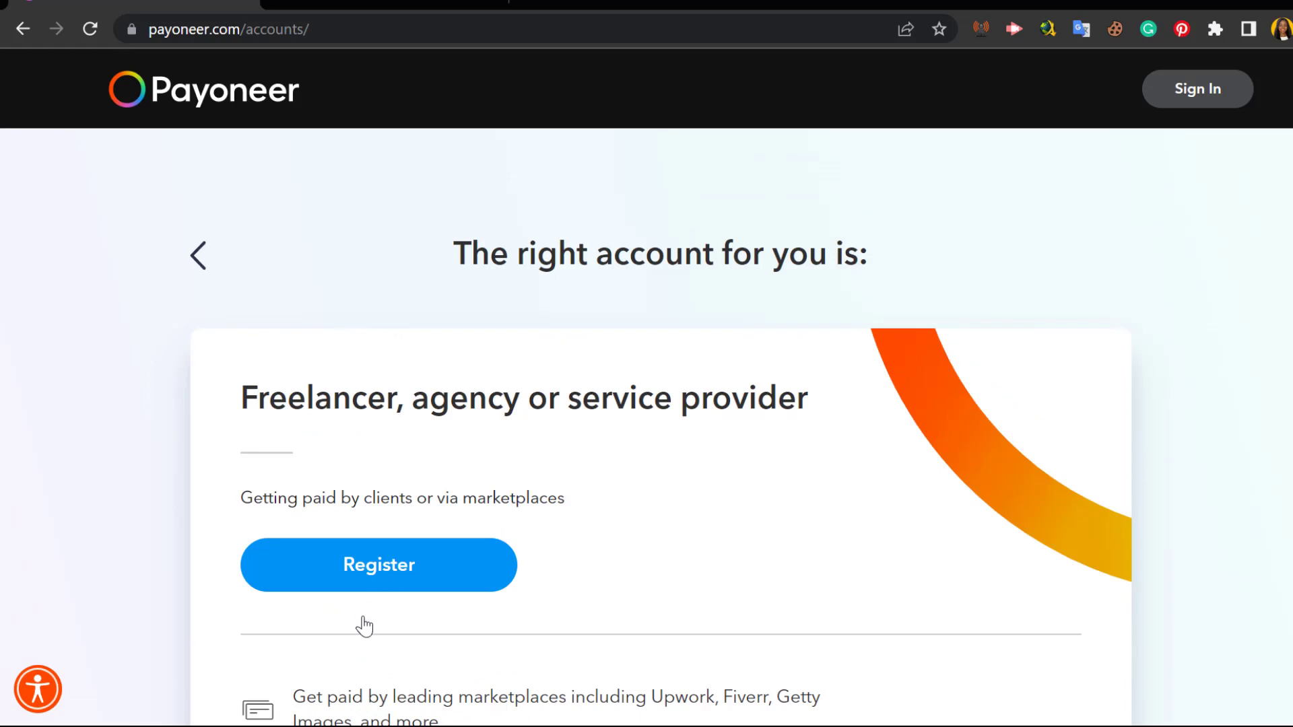
click(355, 567)
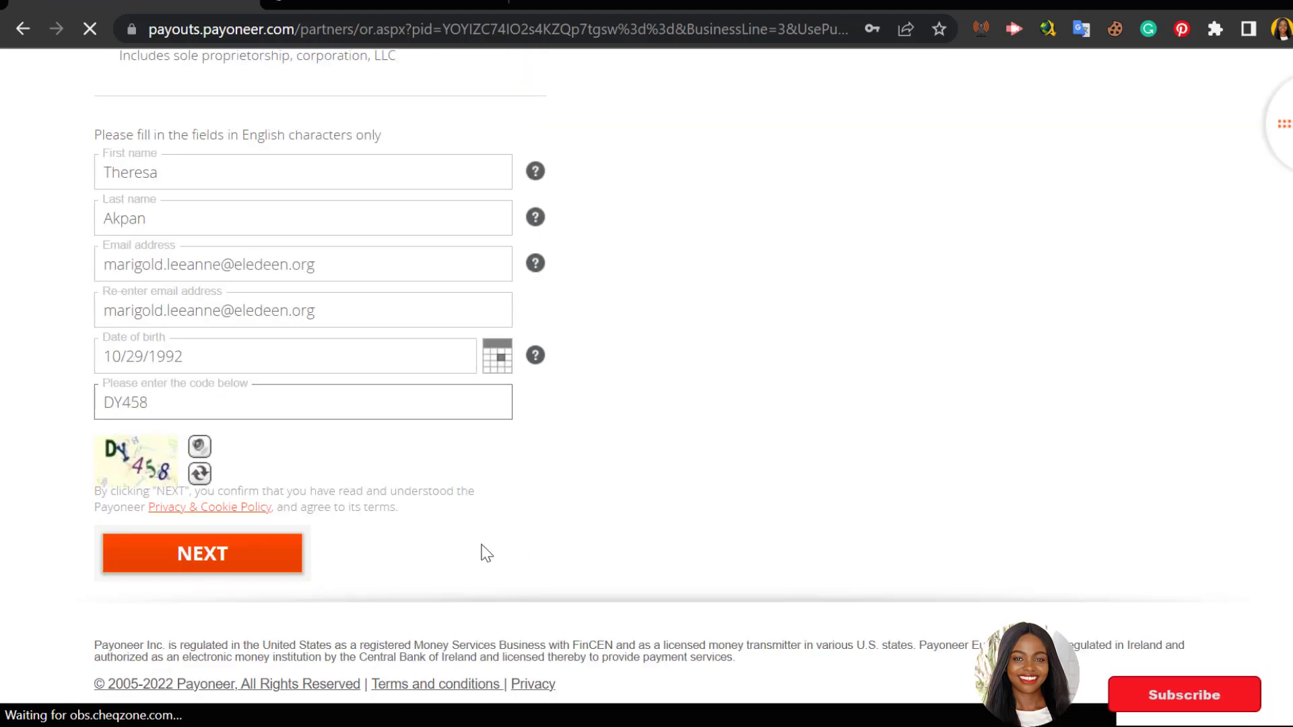
Step: Move on to the contact step and start entering the street address and mobile number
click(144, 562)
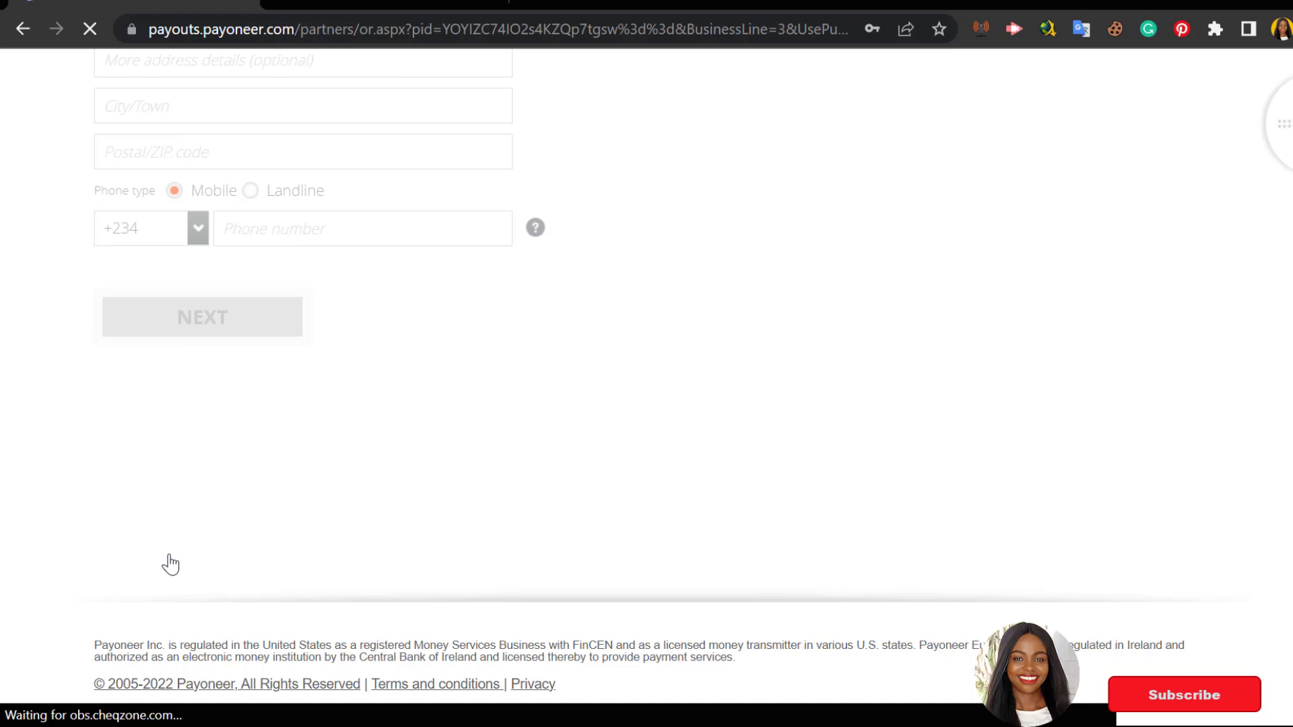
scroll(404, 464, down, 1)
click(312, 384)
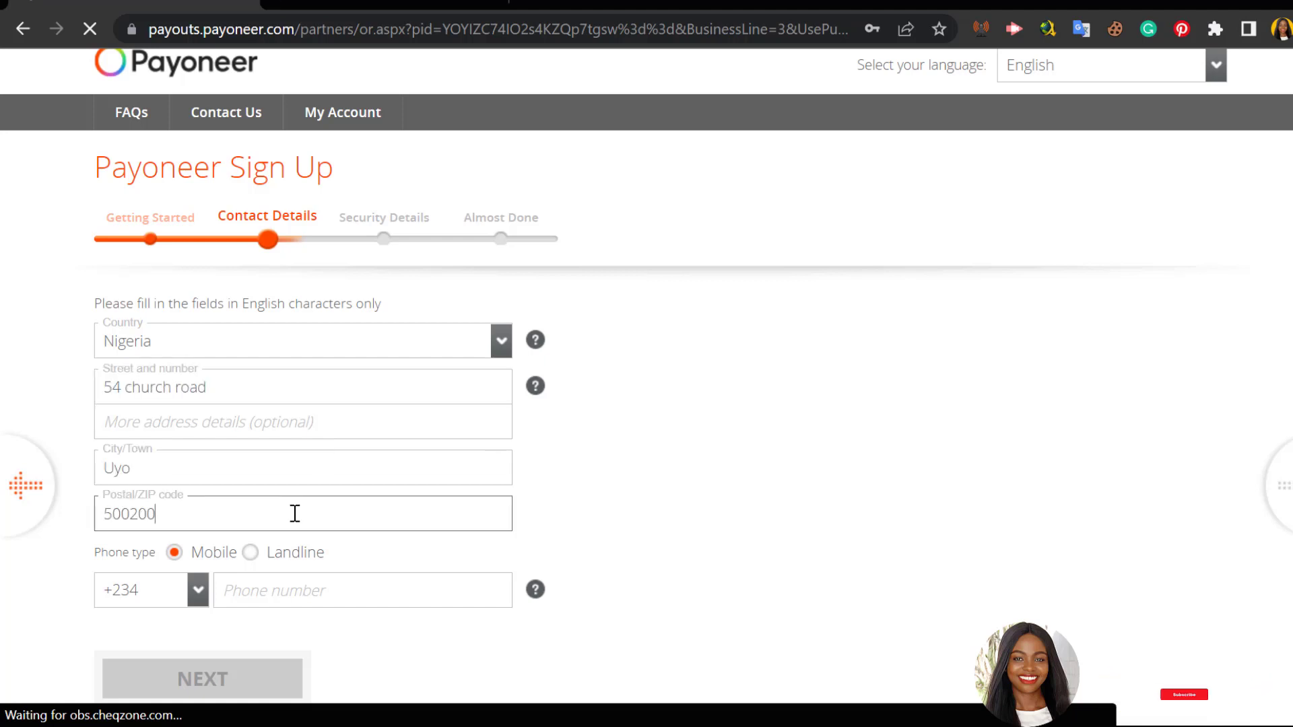
click(324, 593)
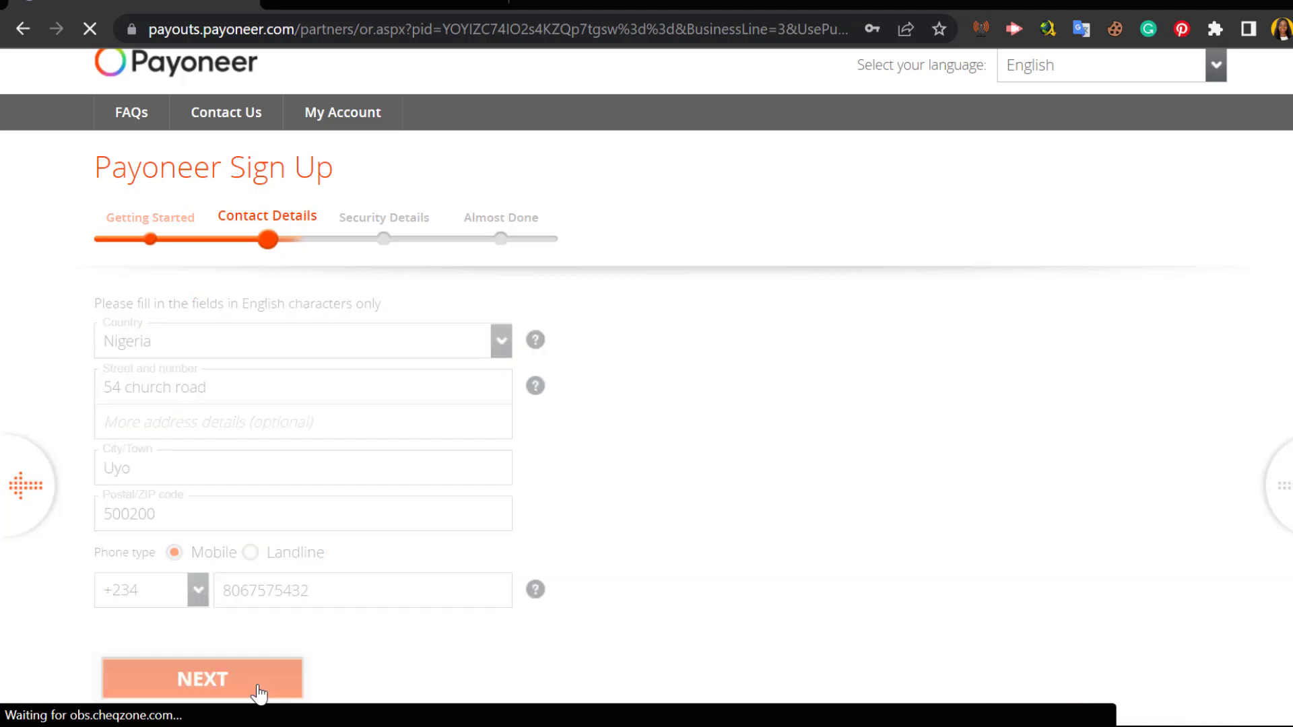
Step: Submit the contact details and set the meeting-your-spouse security question with its answer
click(258, 693)
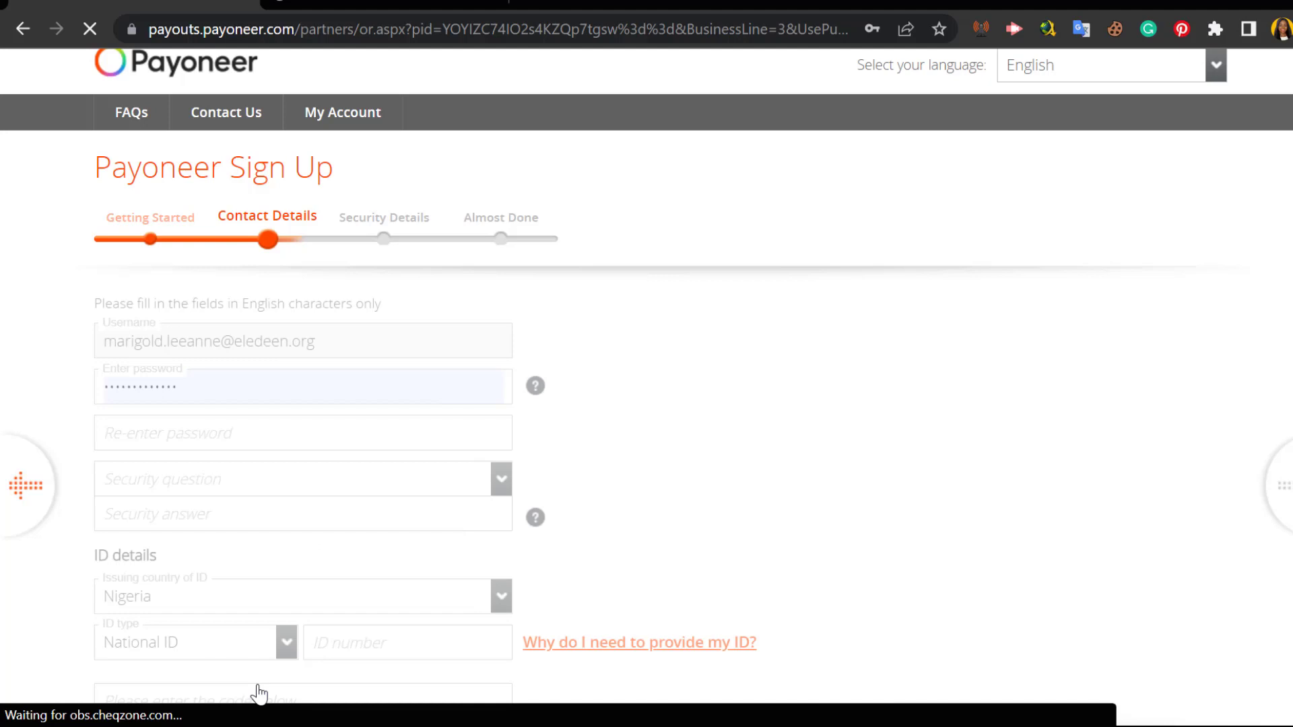
click(303, 522)
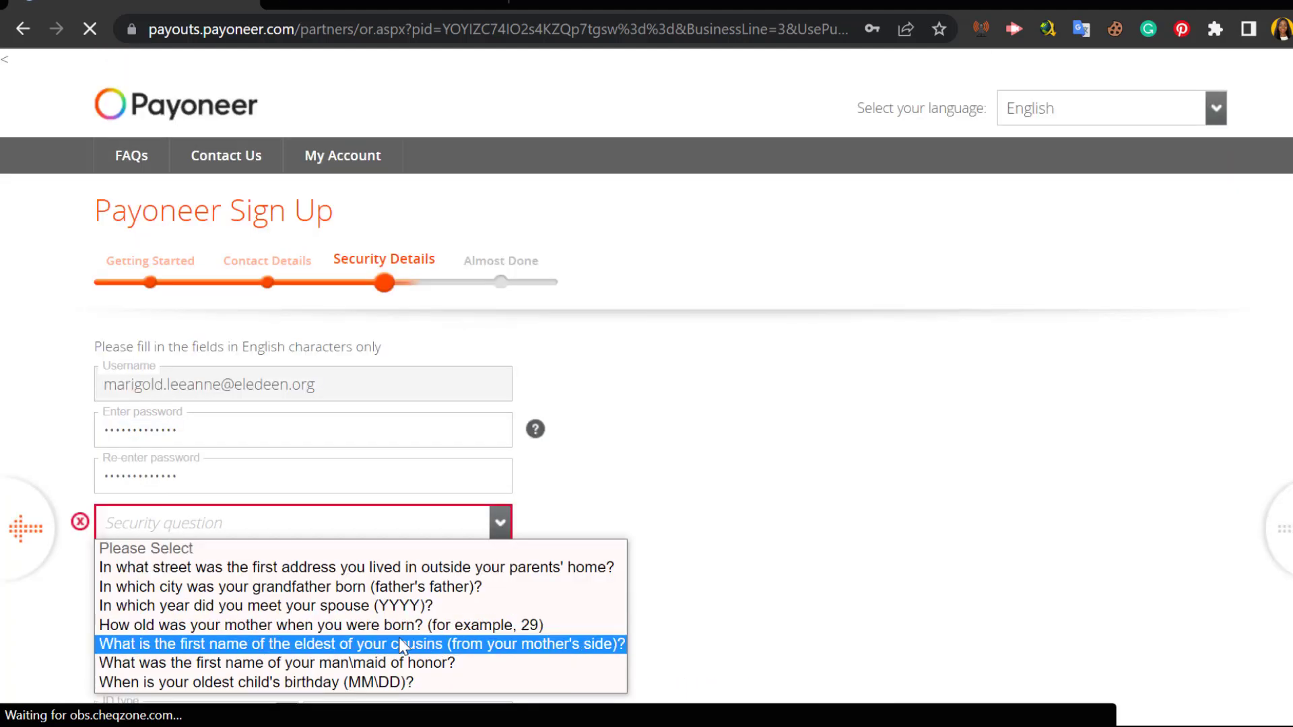
click(424, 606)
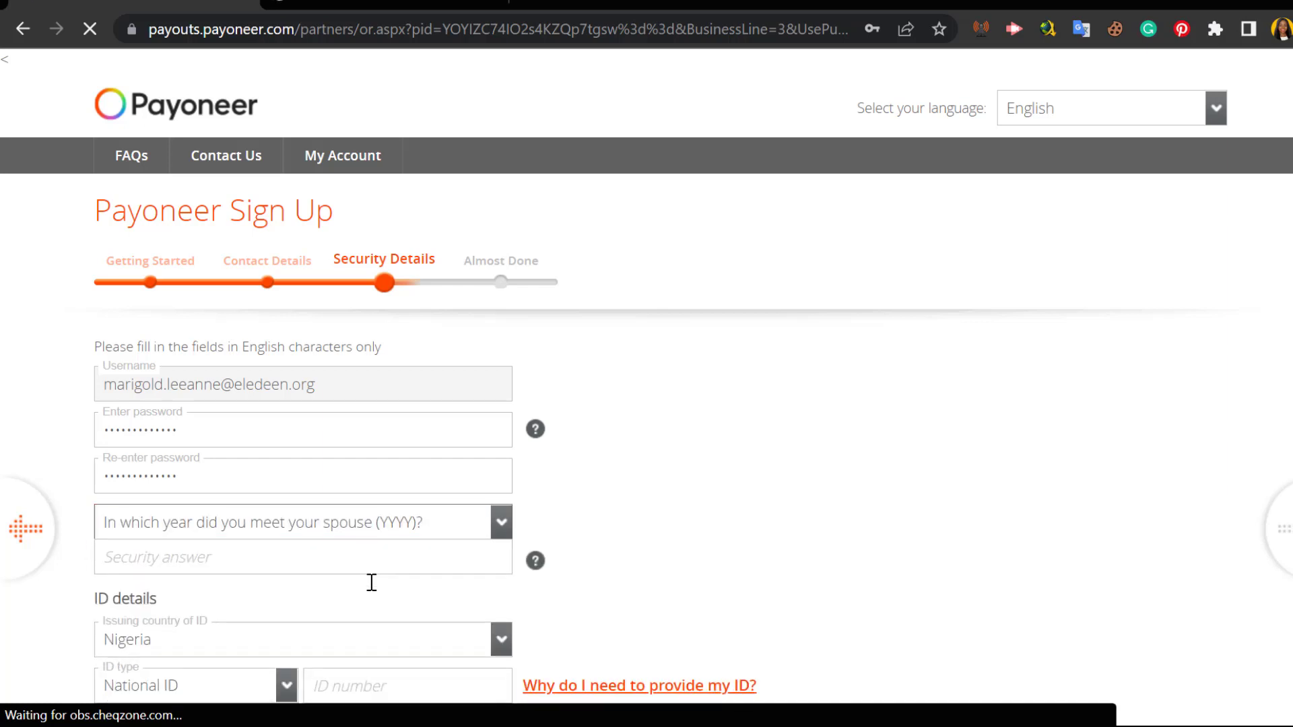
click(361, 559)
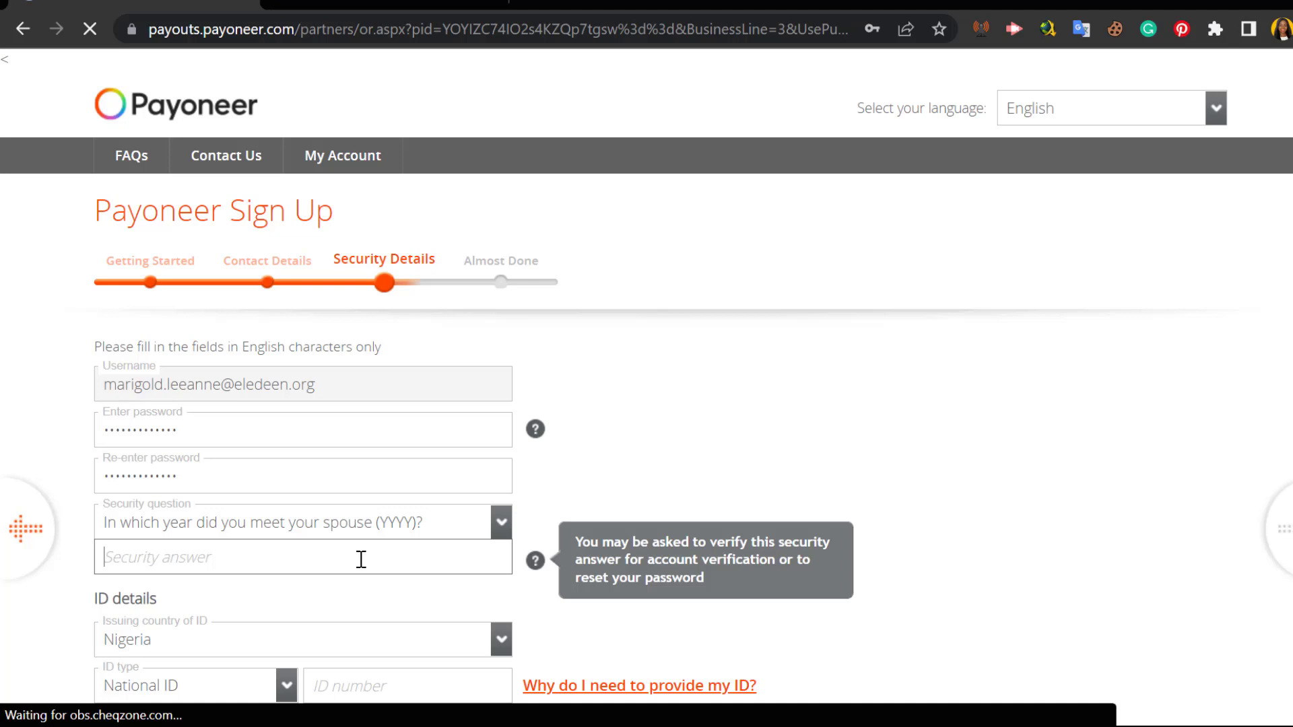
Step: Keep National ID as the ID type, enter the ID number and image code, and submit
scroll(361, 559, down, 3)
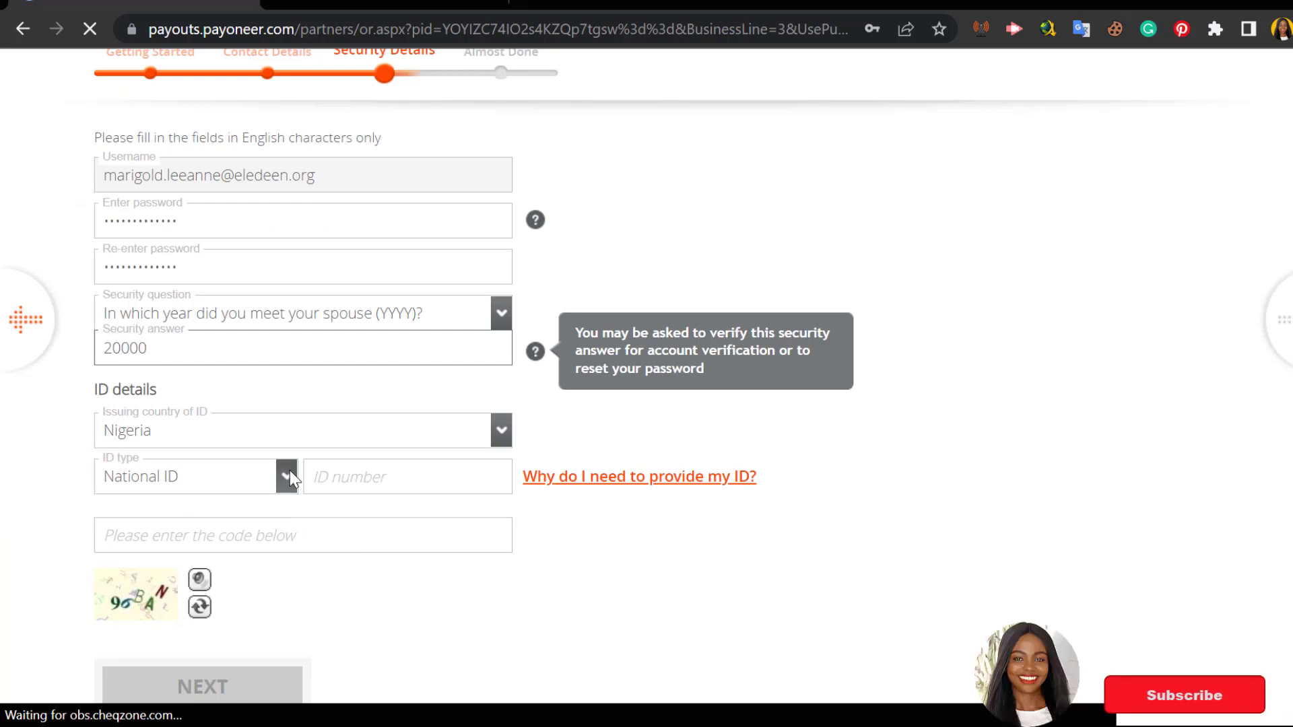
click(290, 471)
click(387, 471)
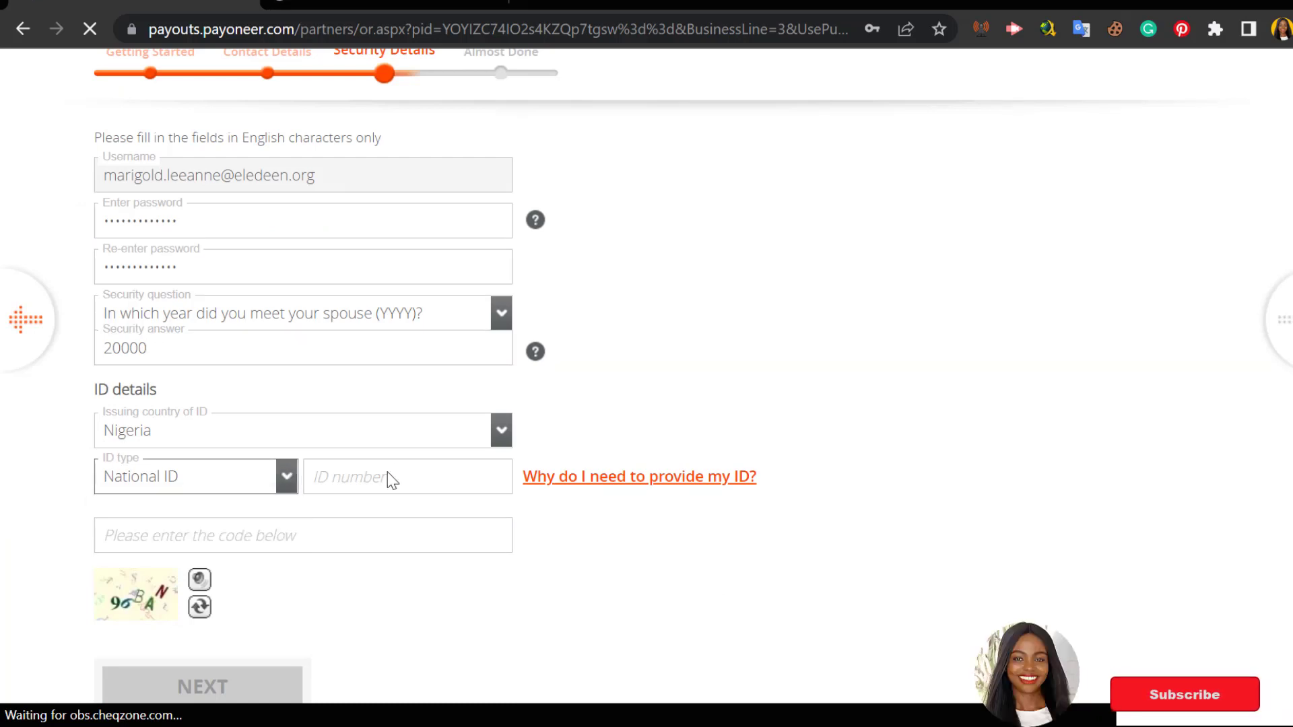
click(388, 473)
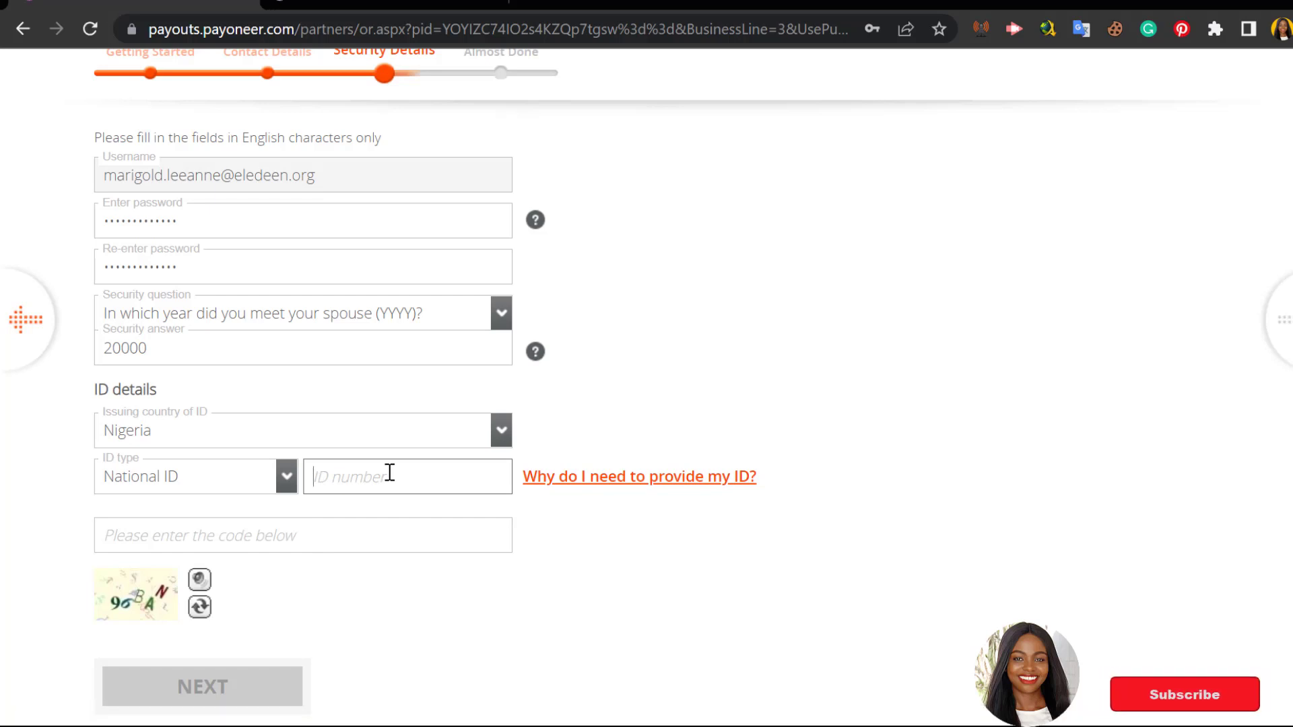
click(356, 531)
text(96BAN)
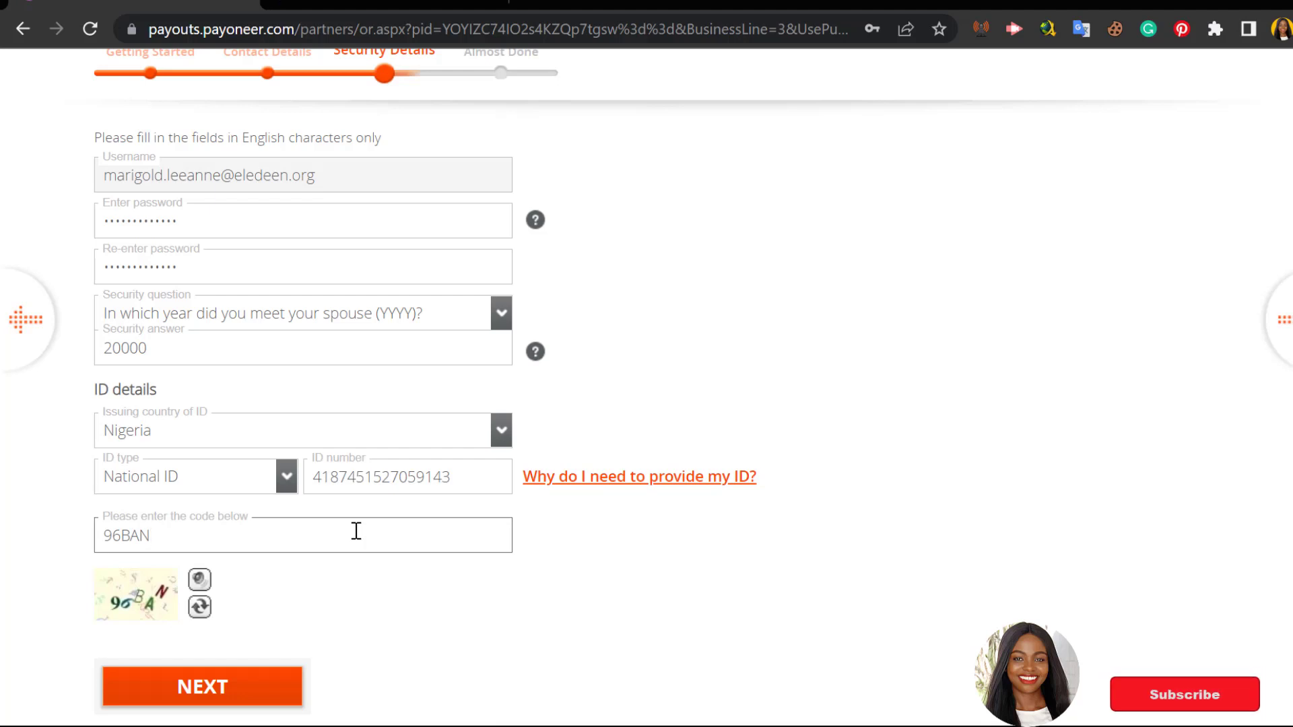
click(181, 687)
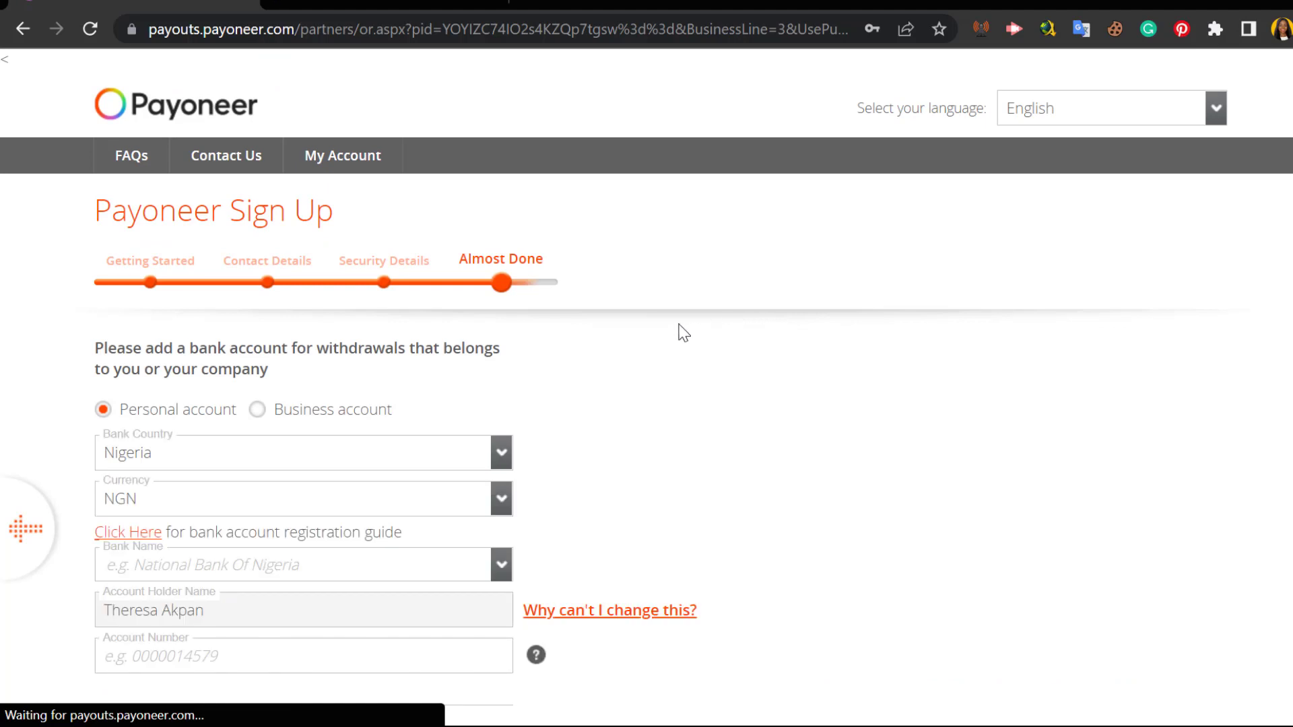
Step: Keep NGN currency, select First Bank of Nigeria, enter the account number, and accept the Terms
scroll(677, 324, down, 2)
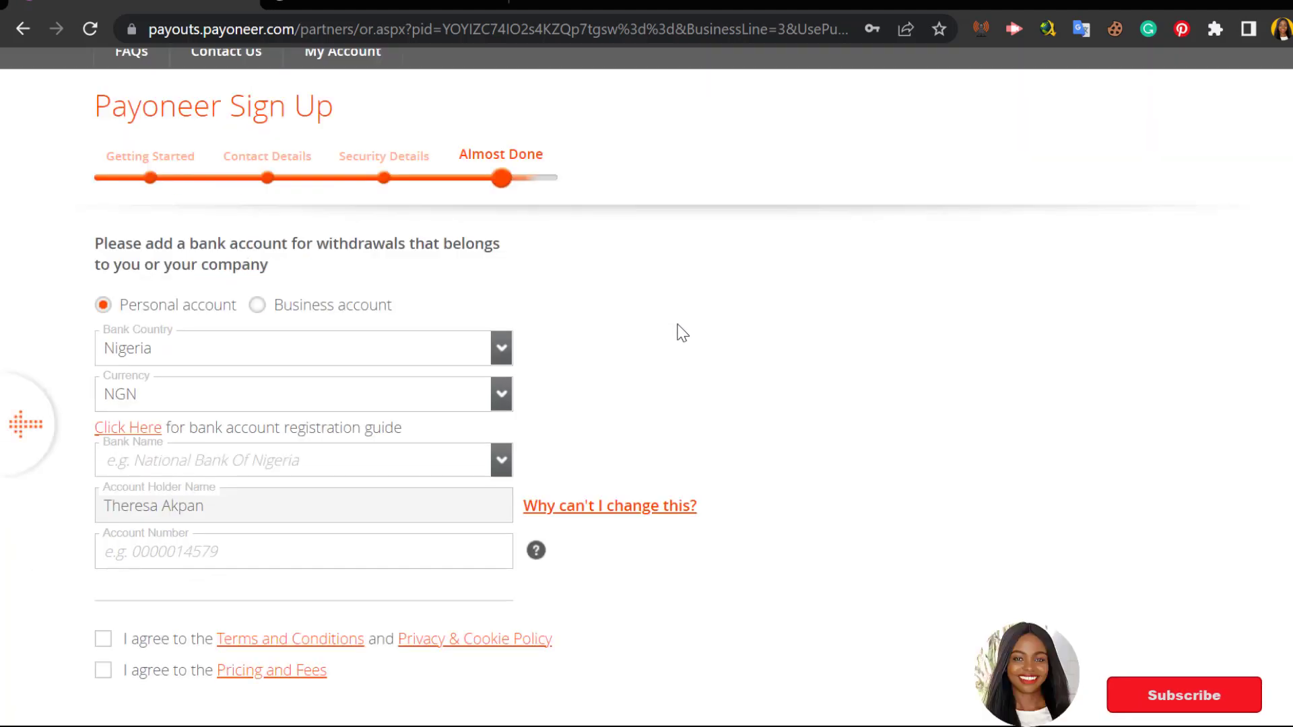
click(501, 394)
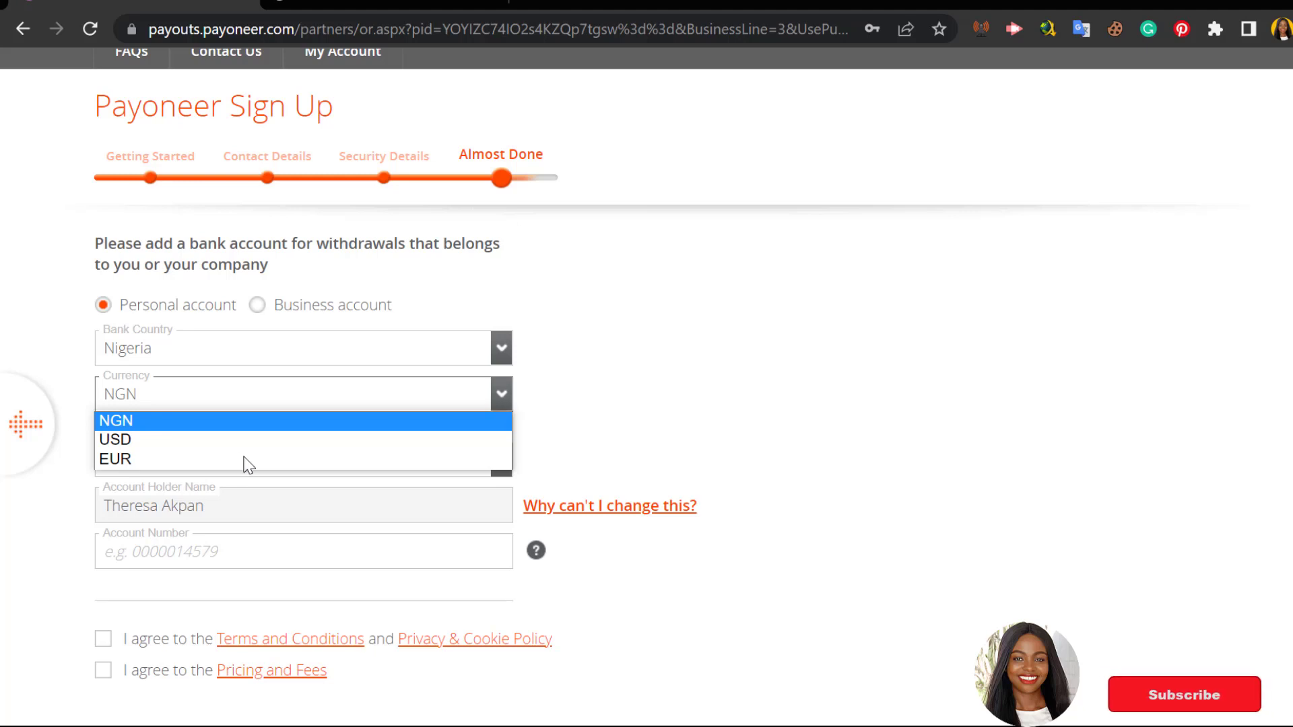
click(641, 414)
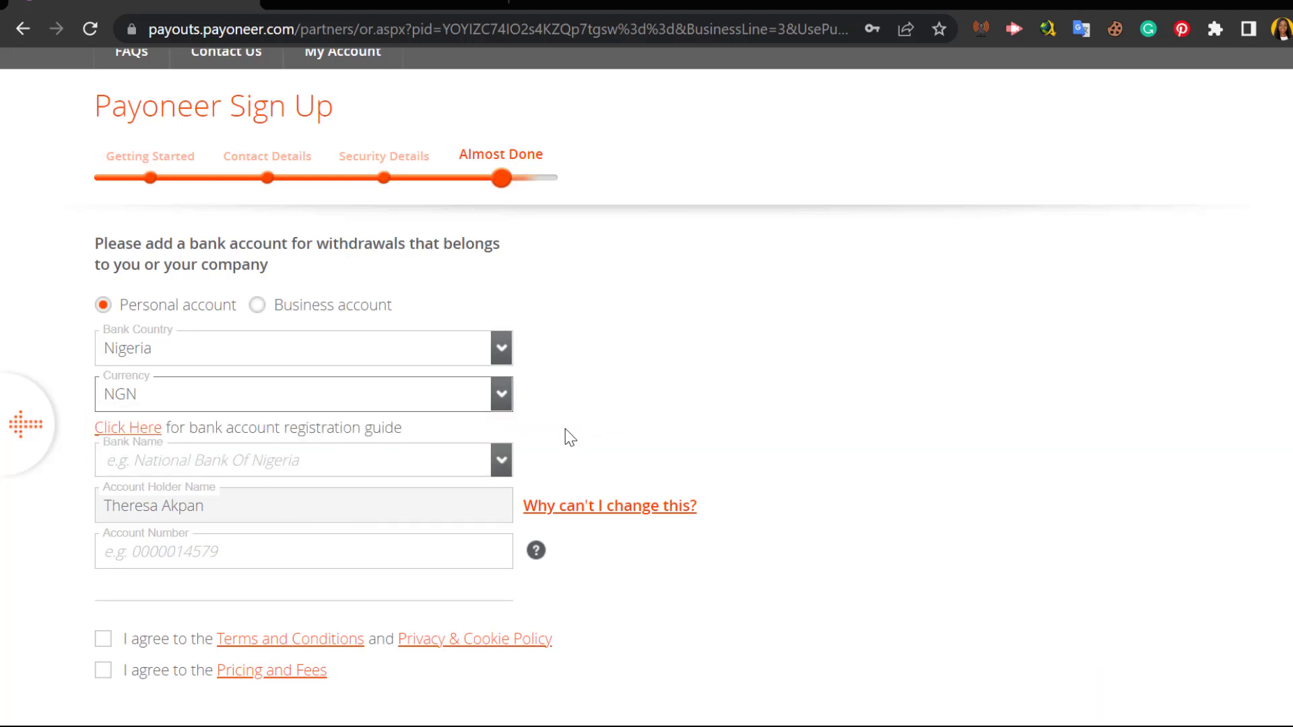
click(500, 462)
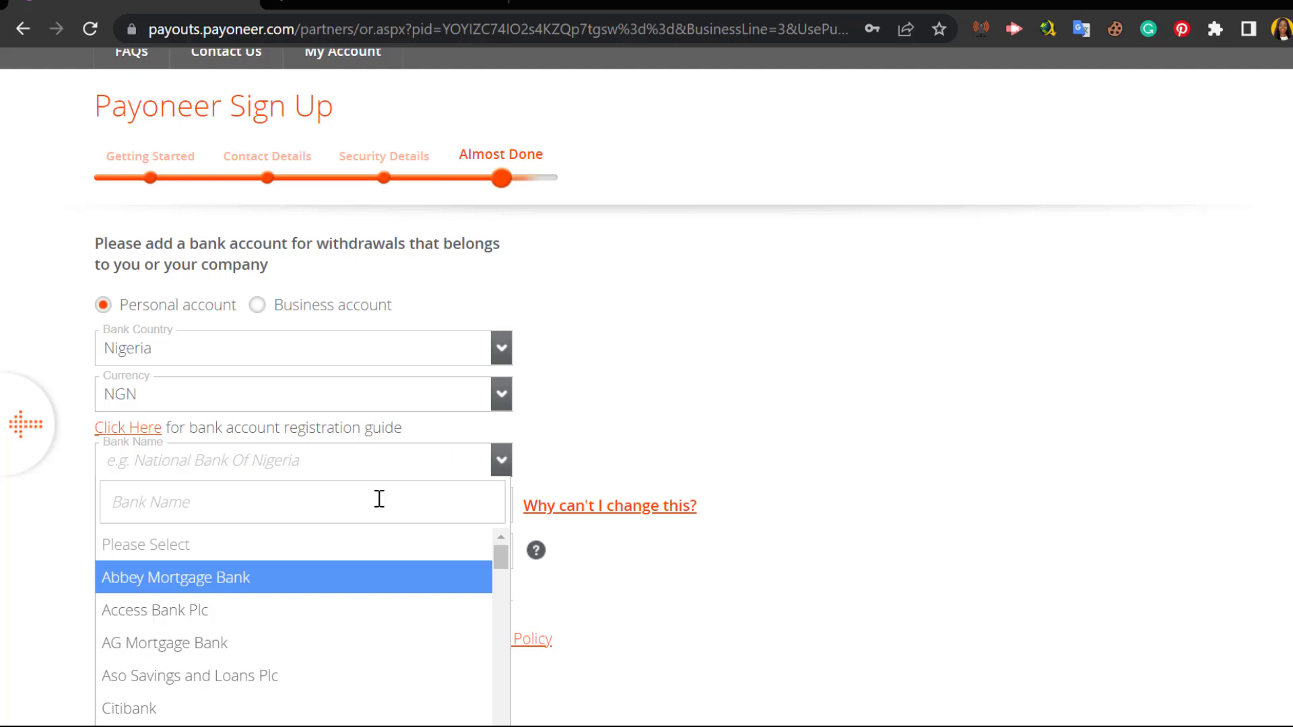
text(first)
key(Return)
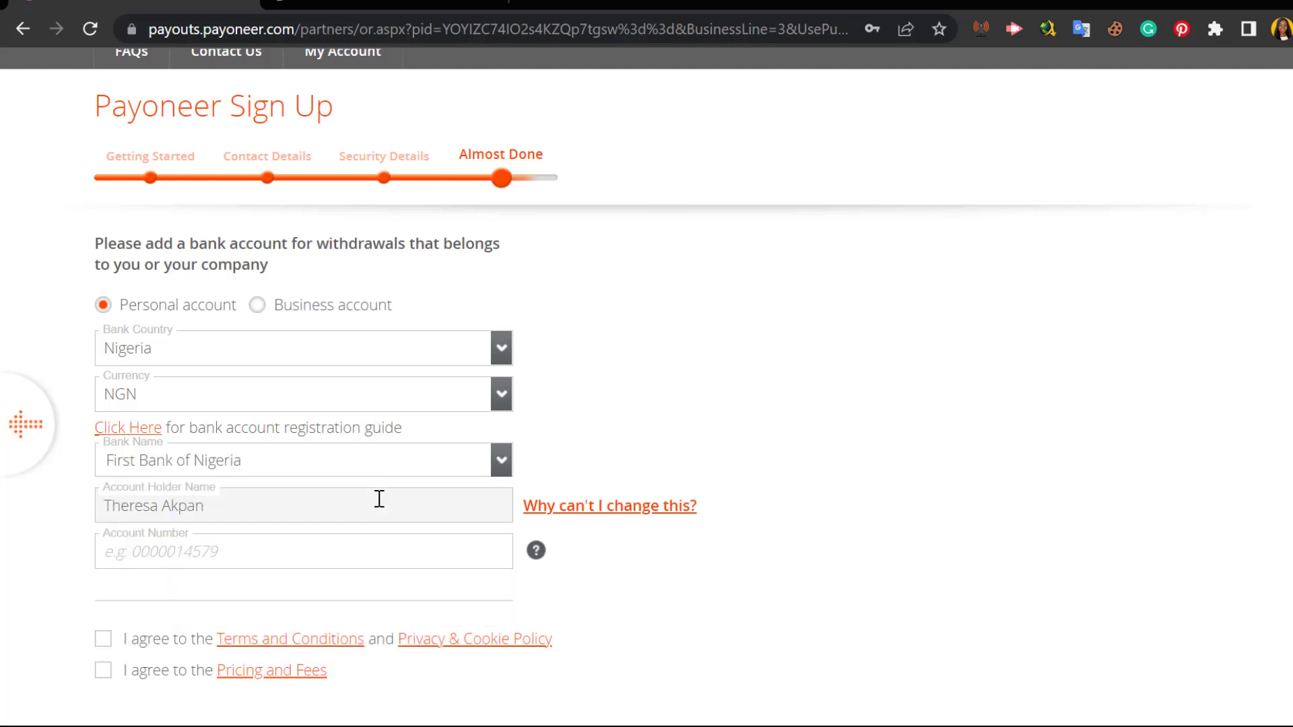
click(333, 561)
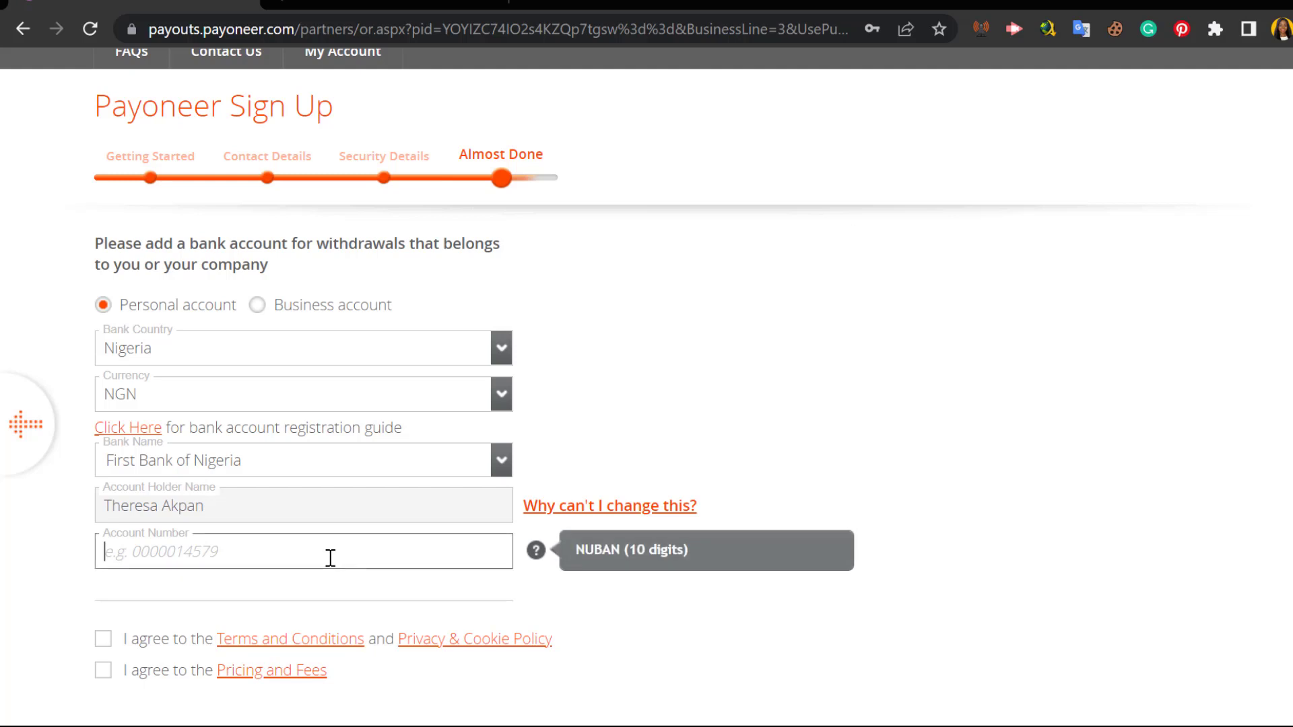
click(103, 639)
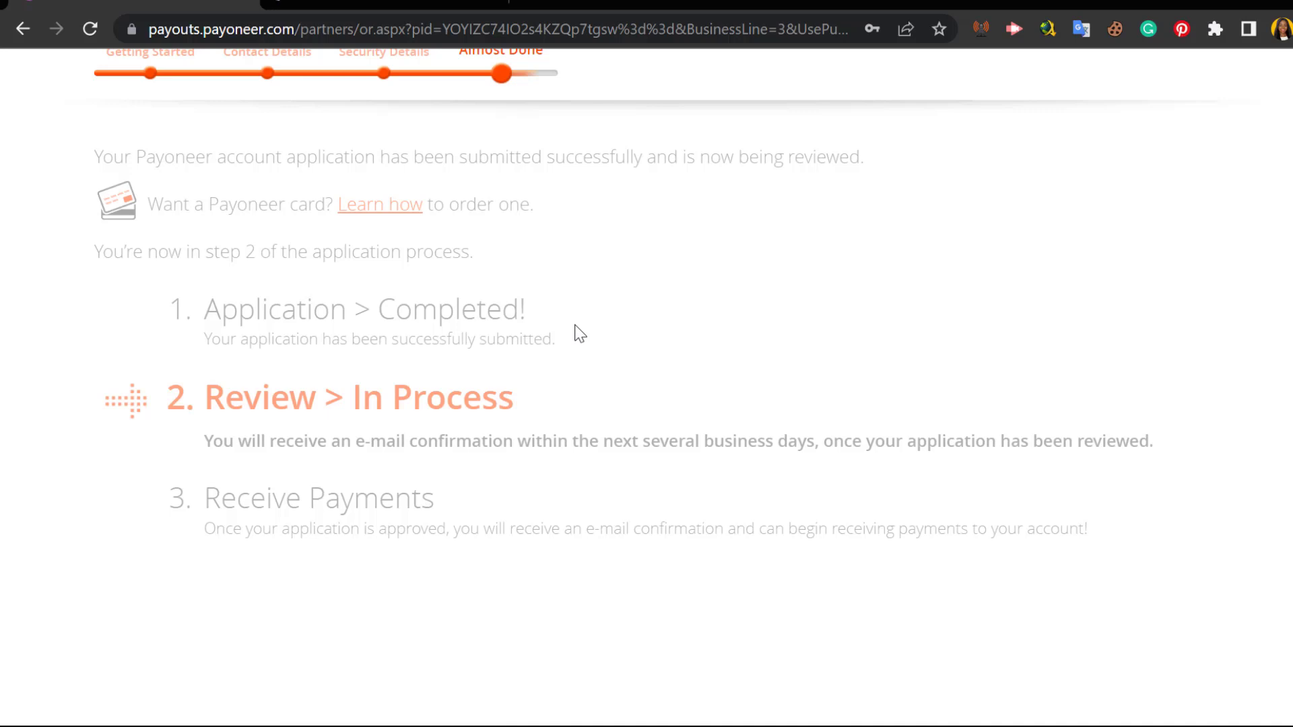
Step: Scroll through Payoneer's Congratulations page stating the application is under review
scroll(578, 333, up, 3)
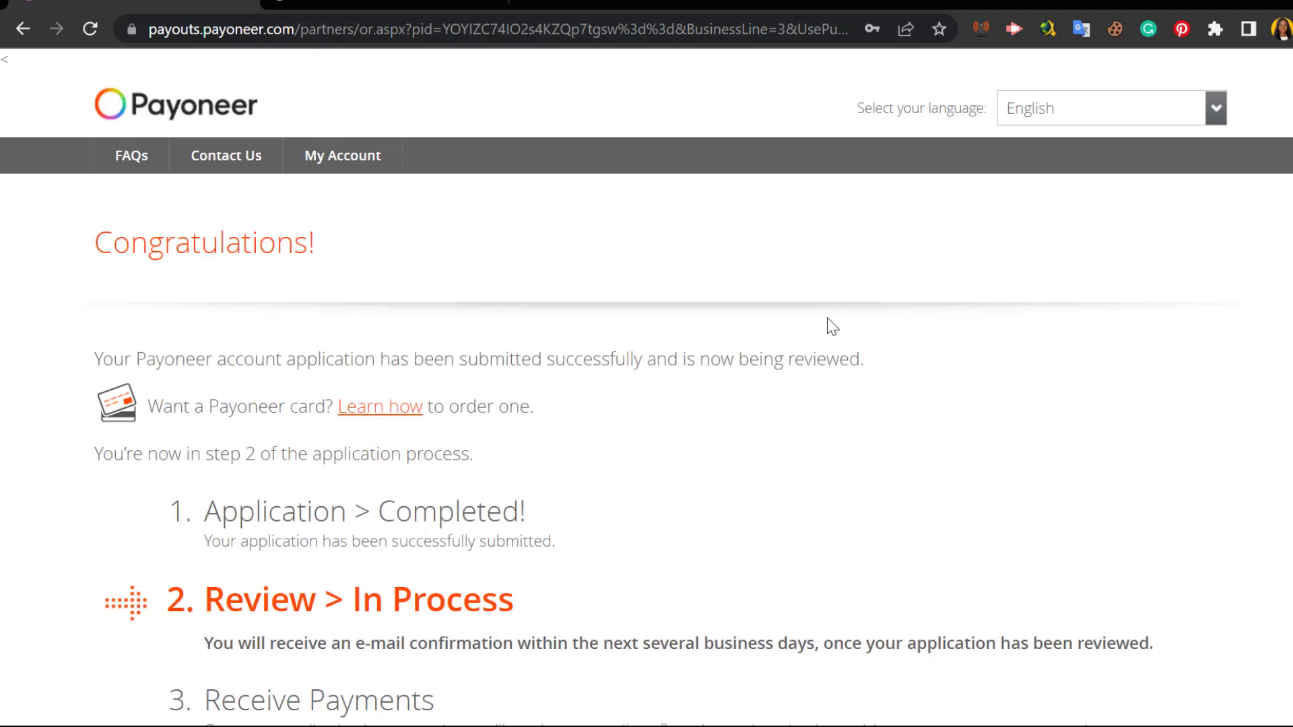
scroll(832, 327, down, 2)
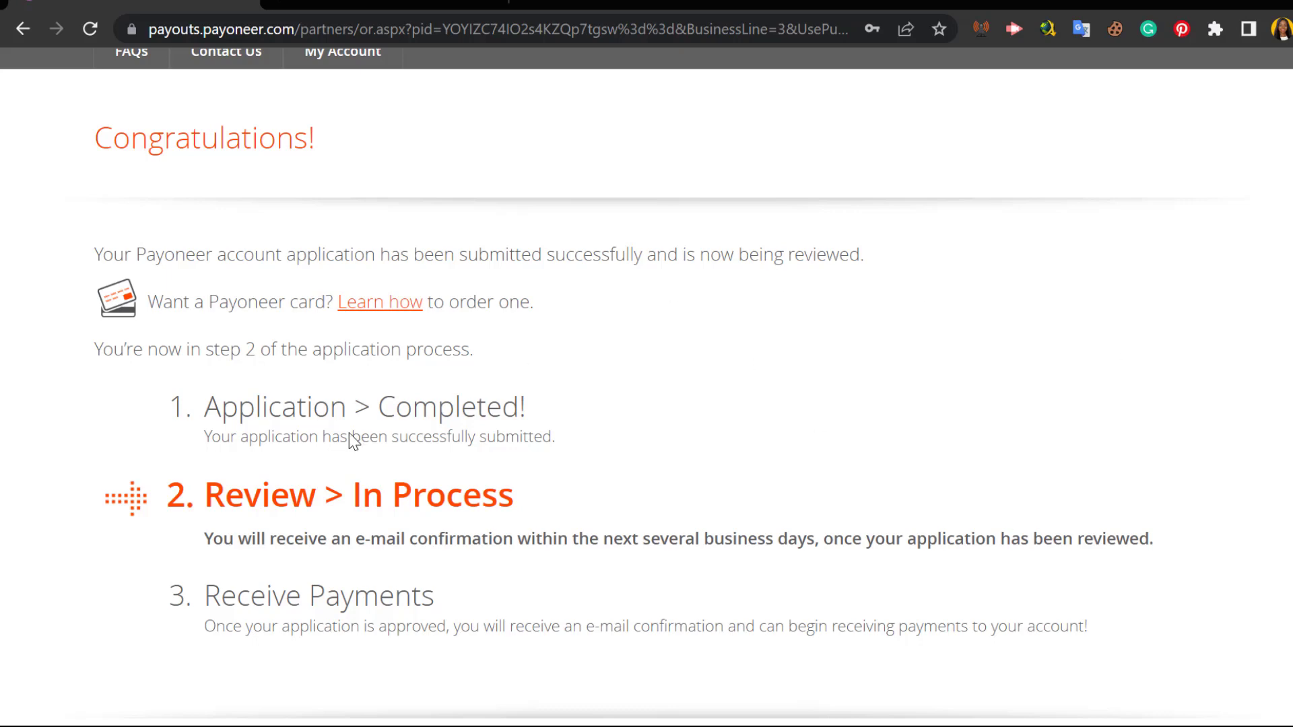
scroll(257, 347, down, 2)
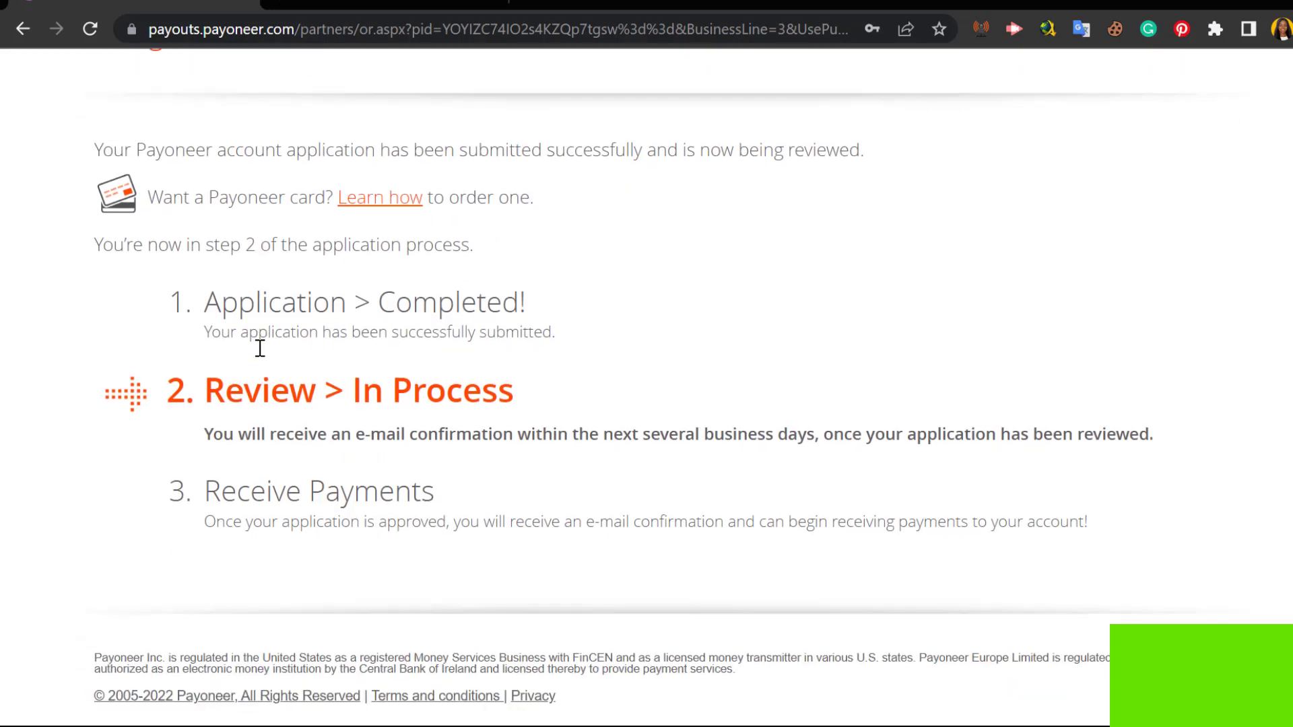
scroll(260, 348, up, 3)
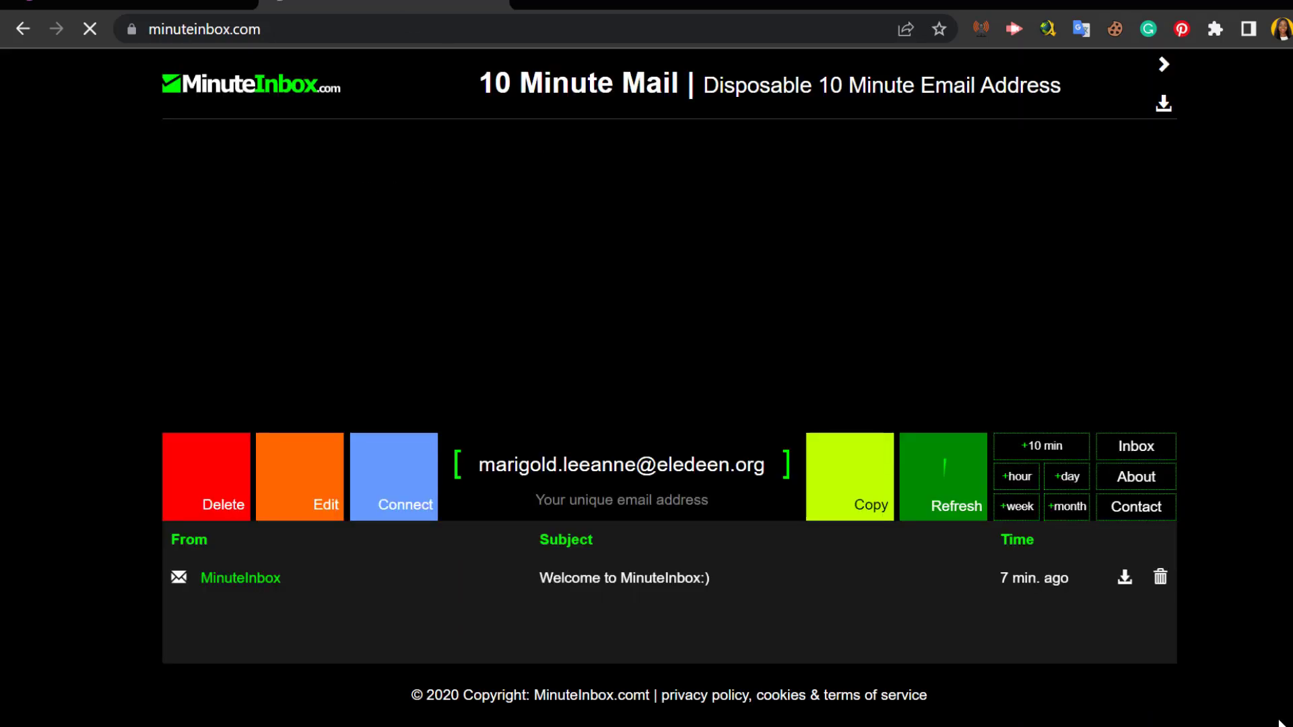
Step: Refresh the MinuteInbox inbox to pull in the new Payoneer emails
click(940, 512)
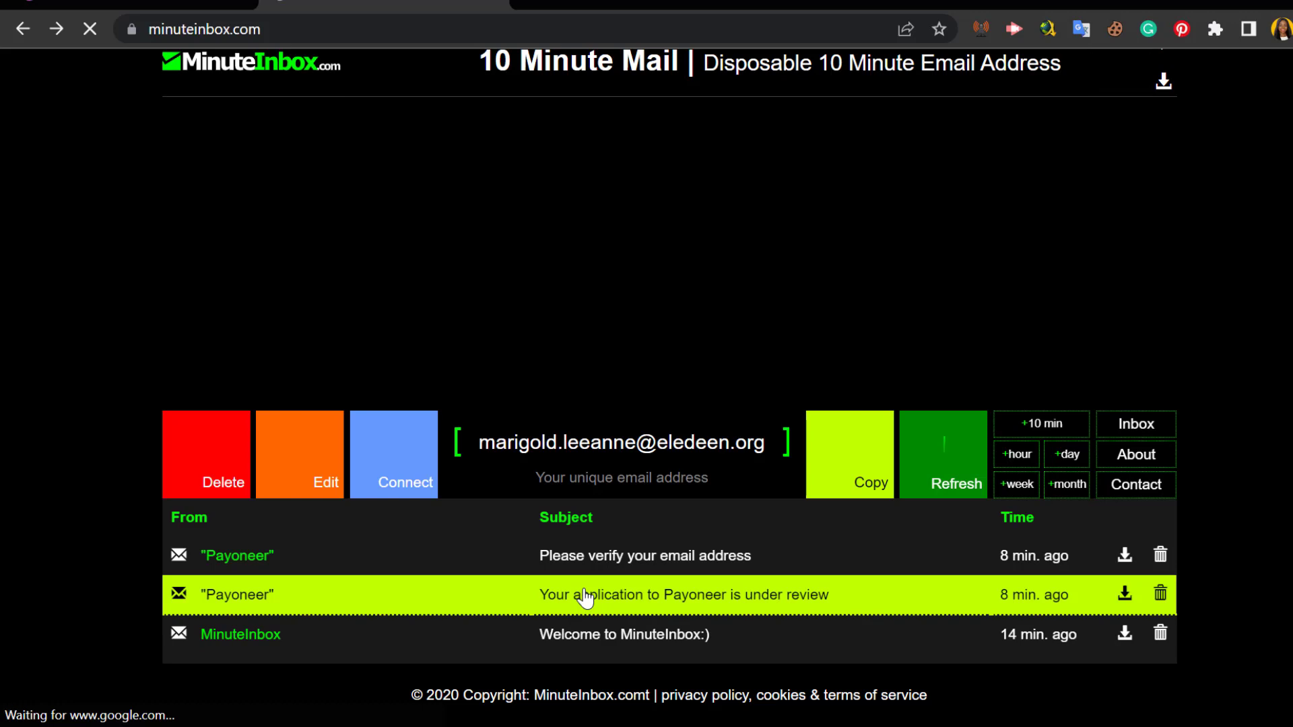
Step: Open the 'Your application to Payoneer is under review' email
click(584, 598)
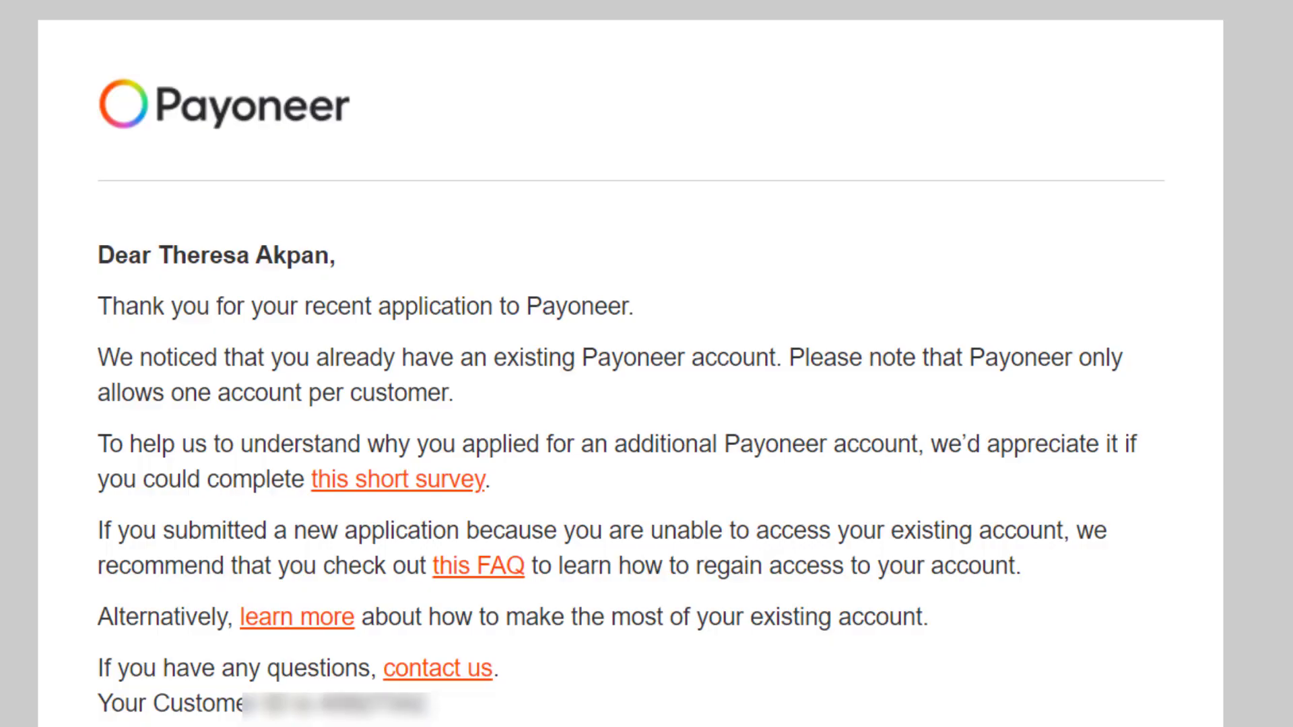